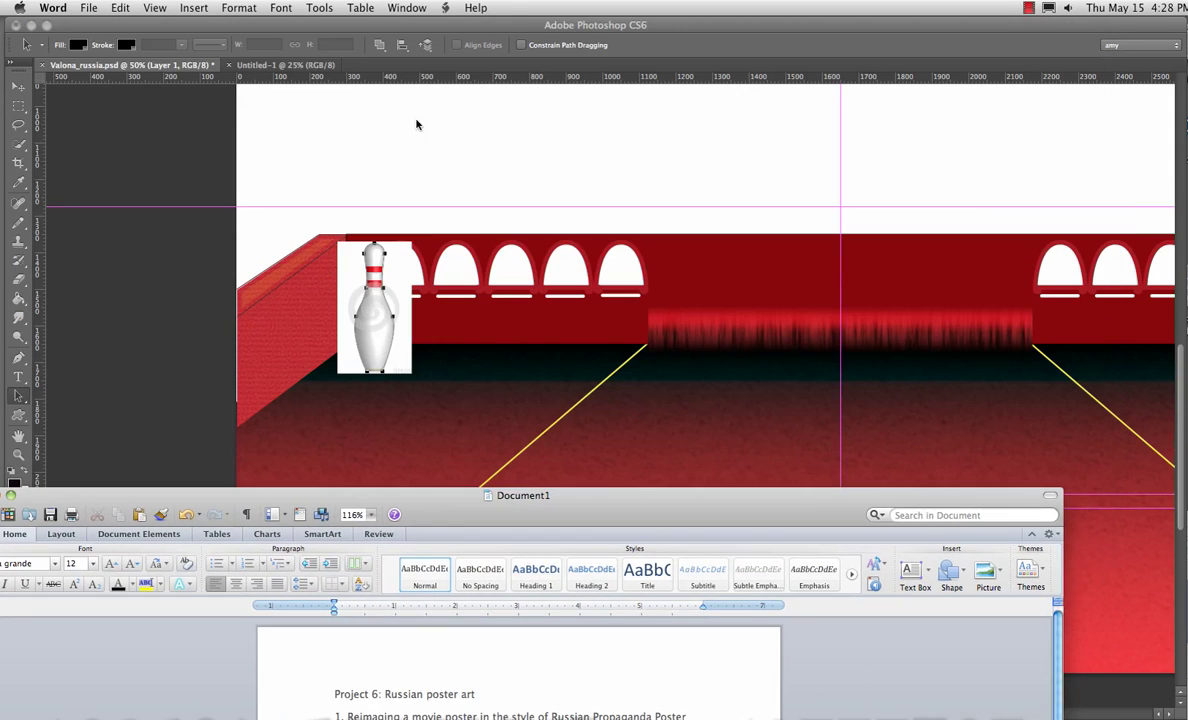
# - Revert Valona_russia.psd to its opening History snapshot and select Shape 5 Shape Path in the Paths panel
pyautogui.click(397, 34)
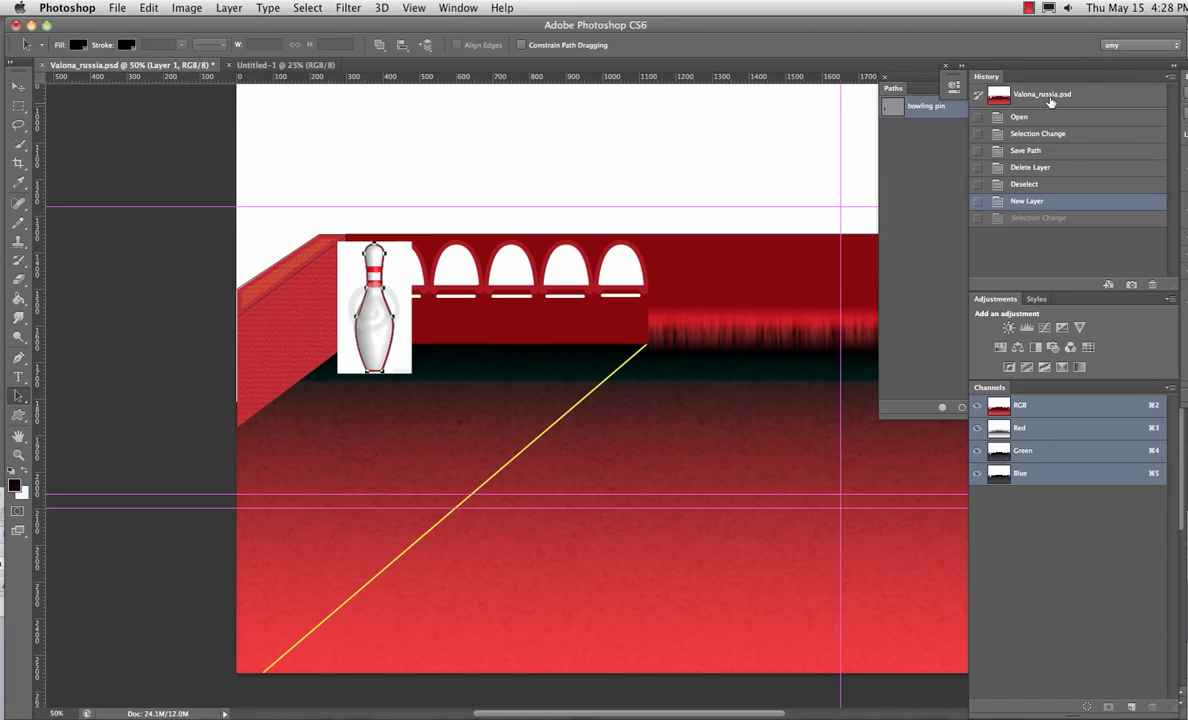
pyautogui.click(1038, 100)
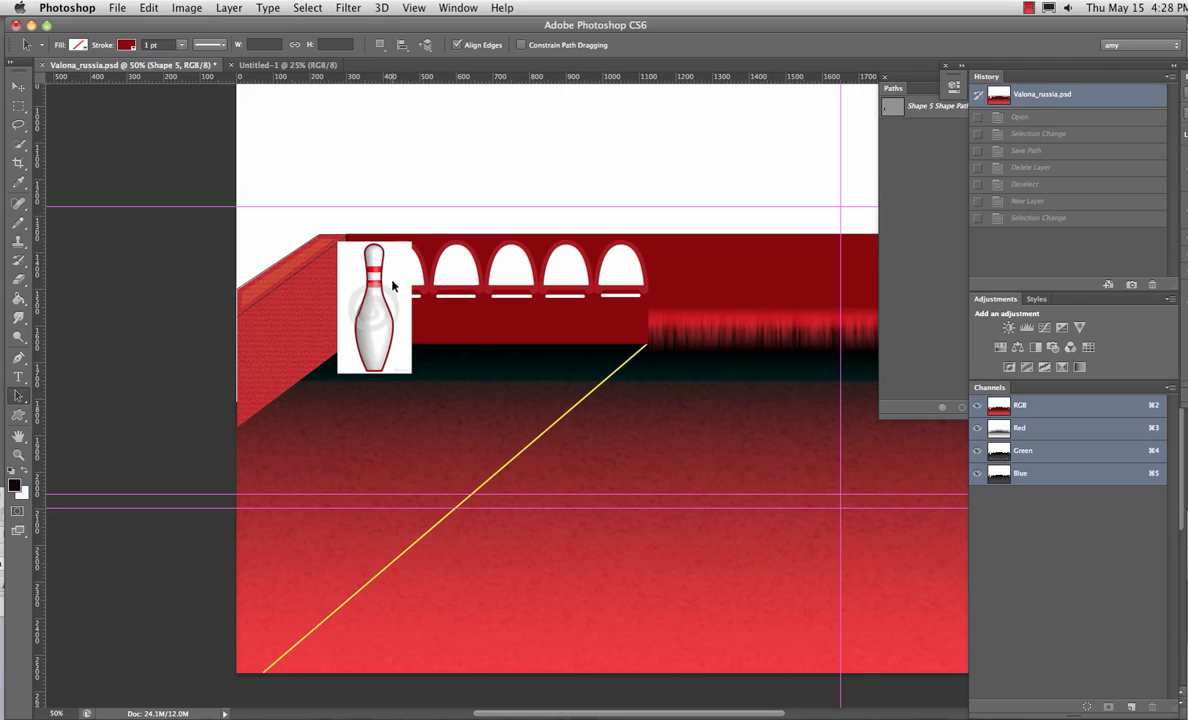
pyautogui.moveTo(915, 82); pyautogui.dragTo(826, 88)
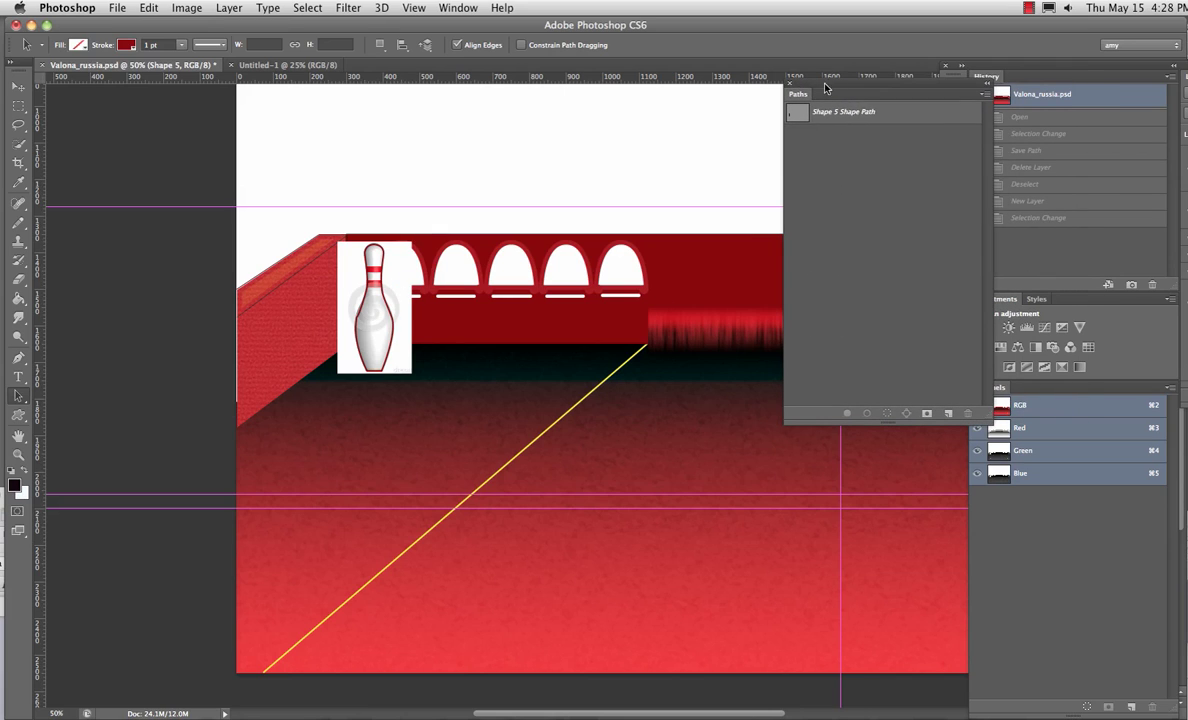
pyautogui.click(849, 119)
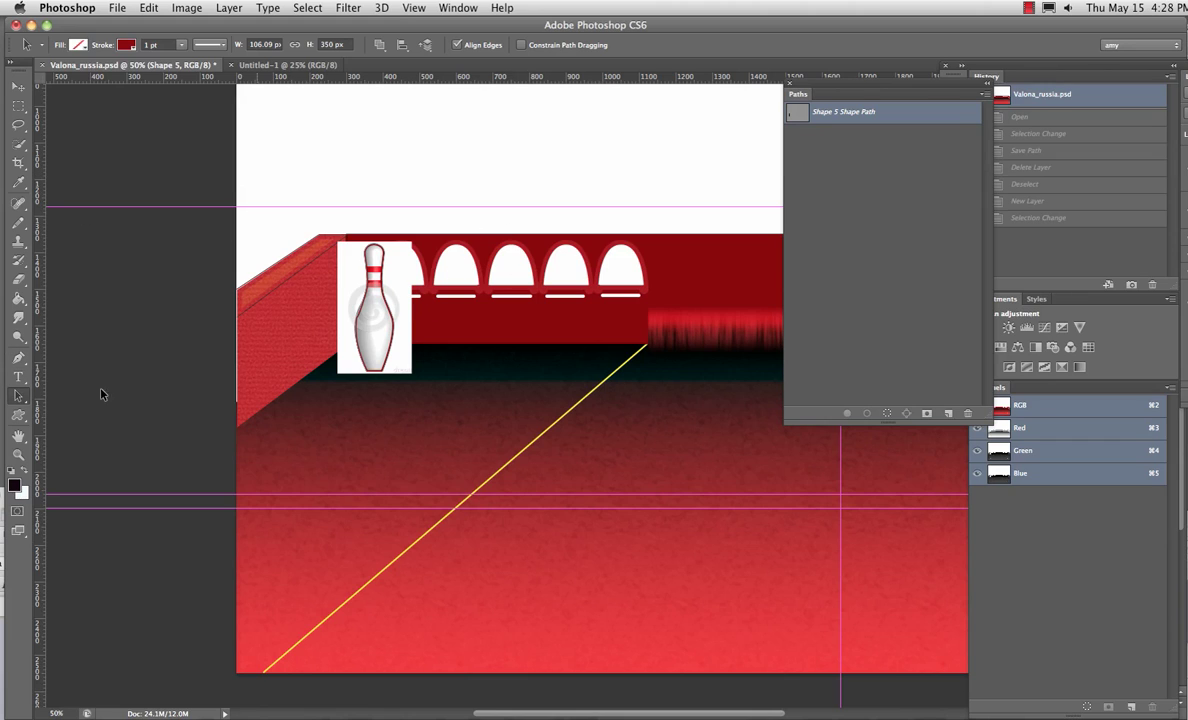
# - With the Direct Selection Tool, nudge the pin's left anchor and reshape the left curve at 200% zoom
pyautogui.click(18, 397)
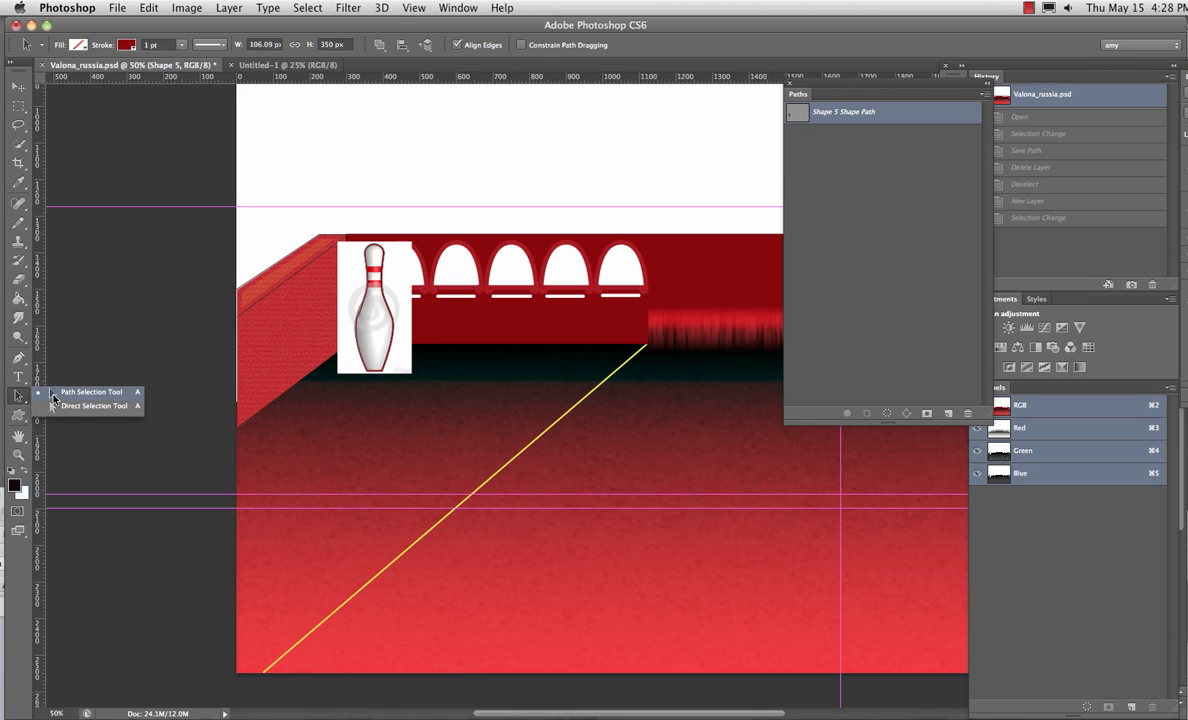
pyautogui.click(55, 406)
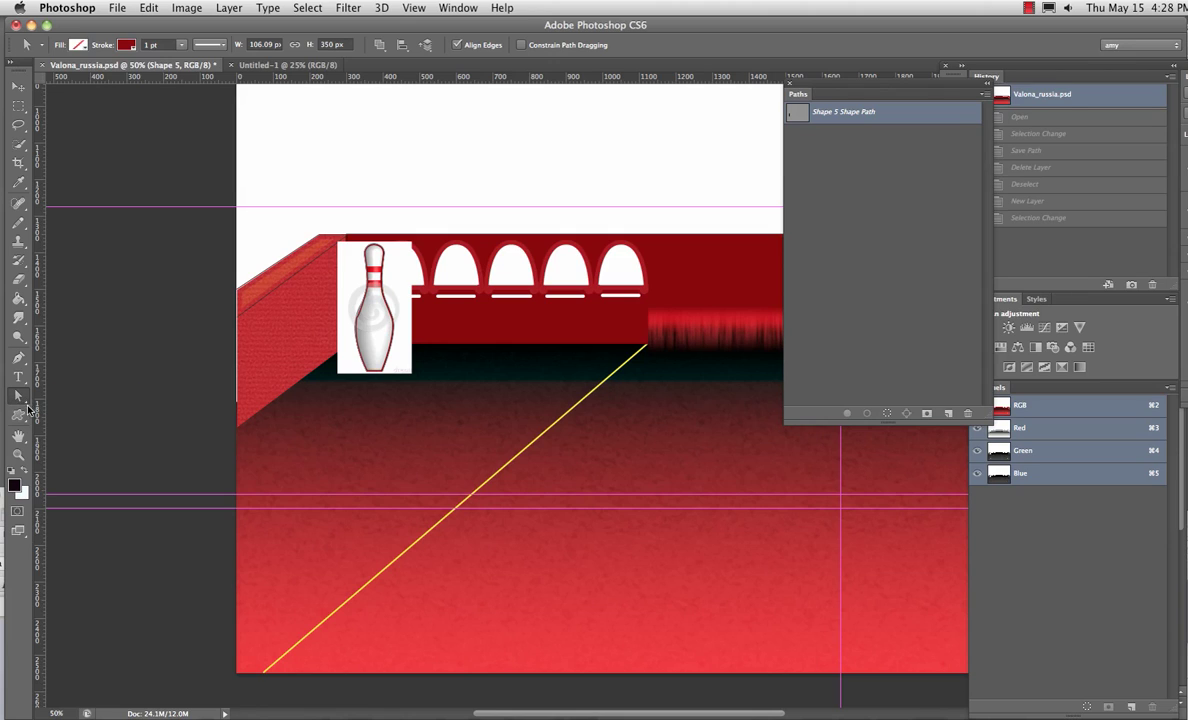
pyautogui.click(357, 317)
pyautogui.moveTo(353, 317); pyautogui.dragTo(352, 317)
pyautogui.press('super+equal')
pyautogui.press('super+equal')
pyautogui.press('super+equal')
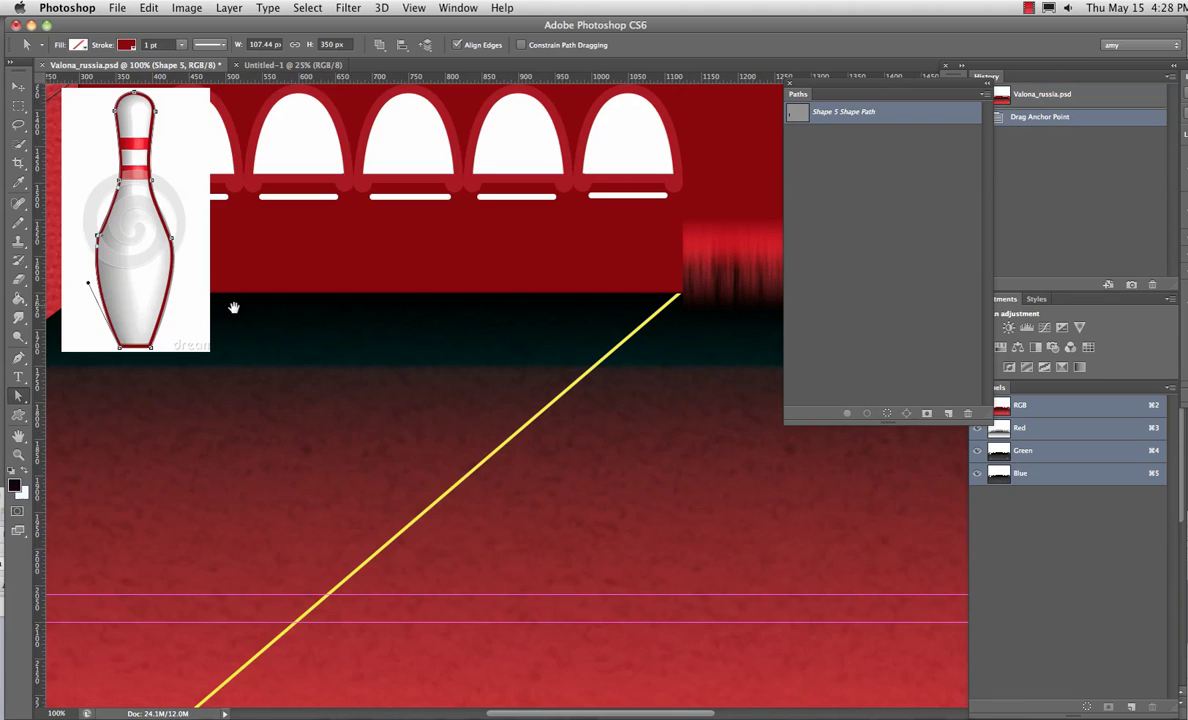
pyautogui.scroll(5, 488, 463)
pyautogui.hscroll(-10, 488, 463)
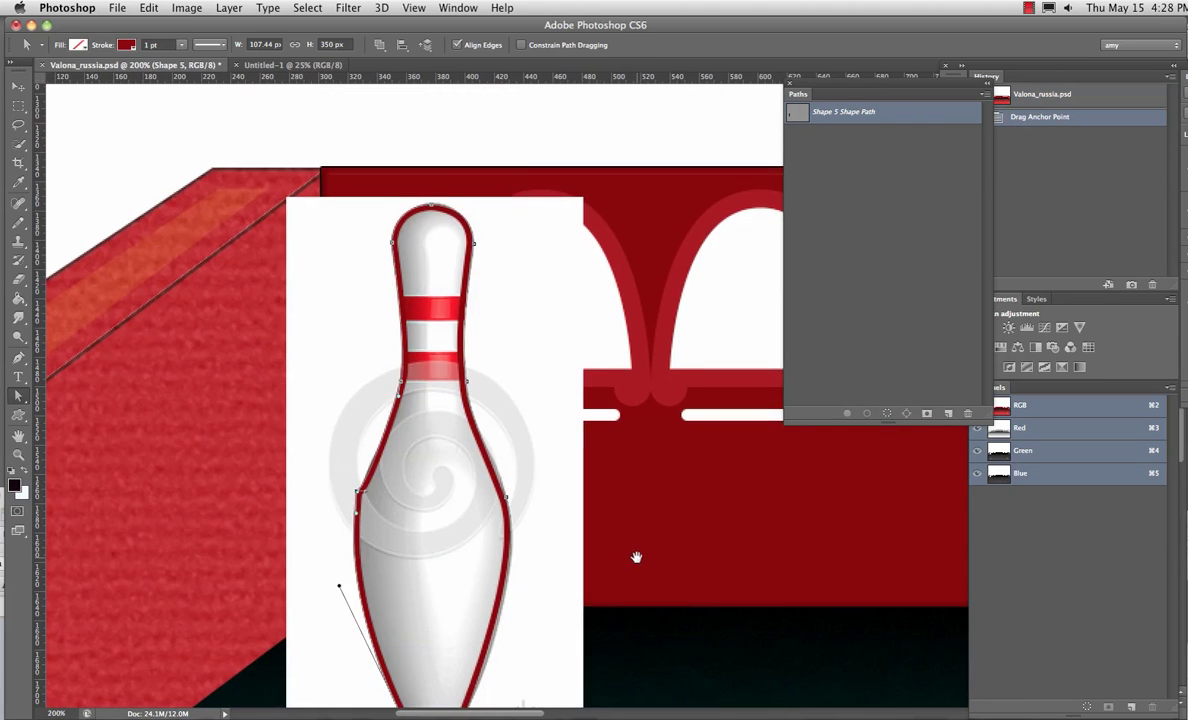
pyautogui.moveTo(360, 521); pyautogui.dragTo(358, 495)
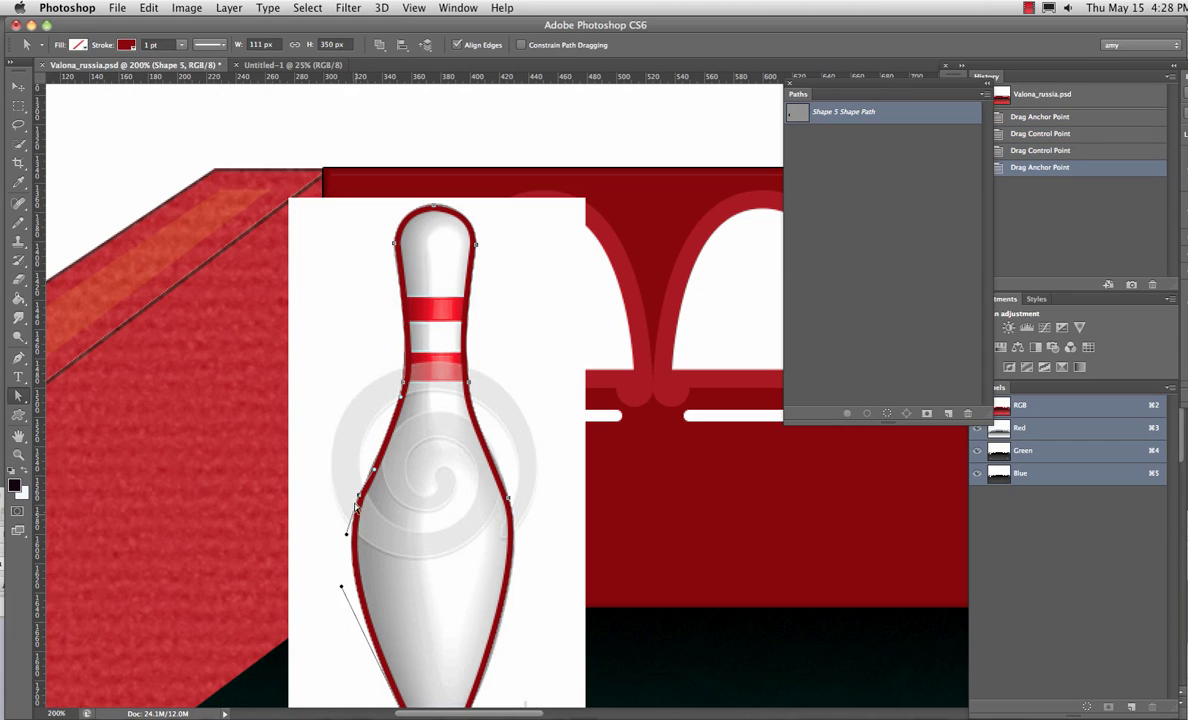
# - Re-angle the left anchor's curve handles with the Convert Point Tool
pyautogui.click(17, 357)
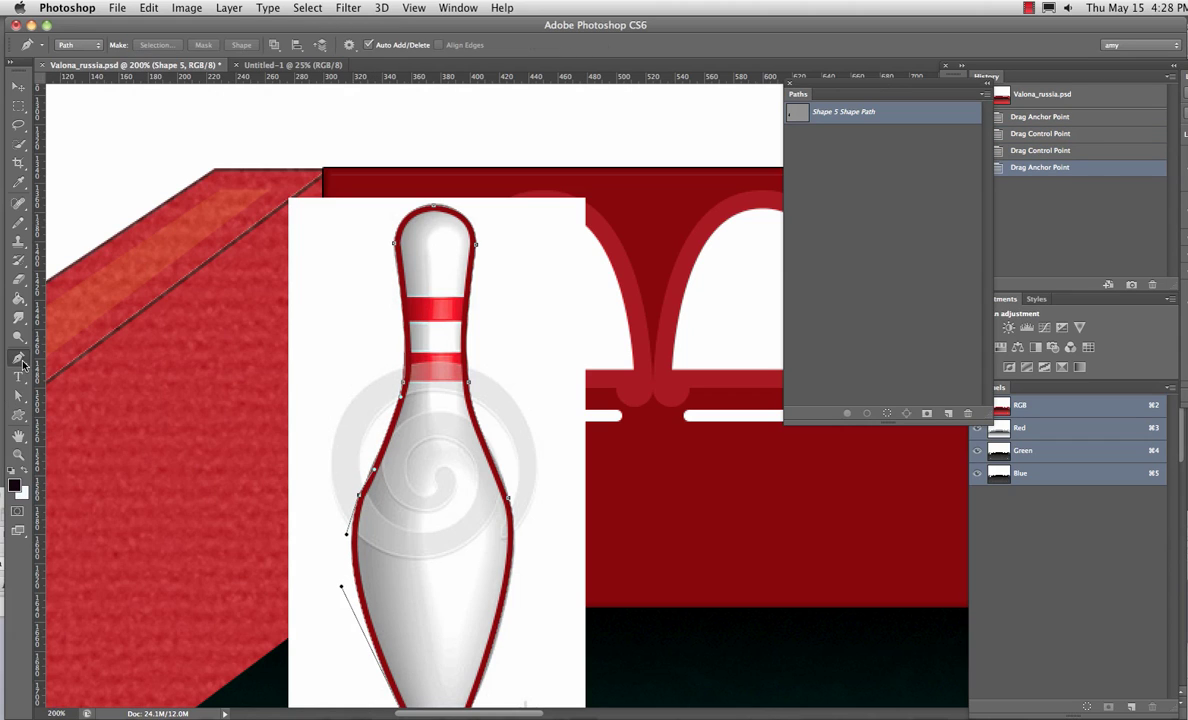
pyautogui.click(71, 413)
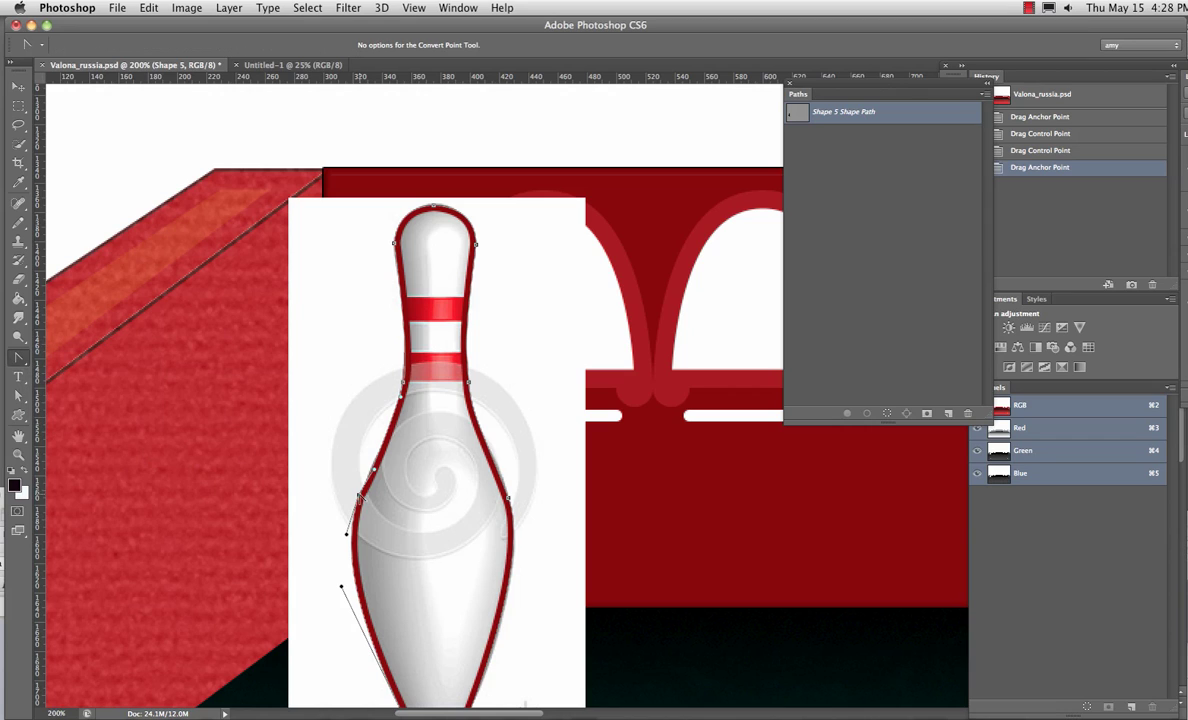
pyautogui.moveTo(359, 498)
pyautogui.mouseDown()
pyautogui.moveTo(352, 489)
pyautogui.moveTo(369, 471)
pyautogui.moveTo(349, 510)
pyautogui.mouseUp()
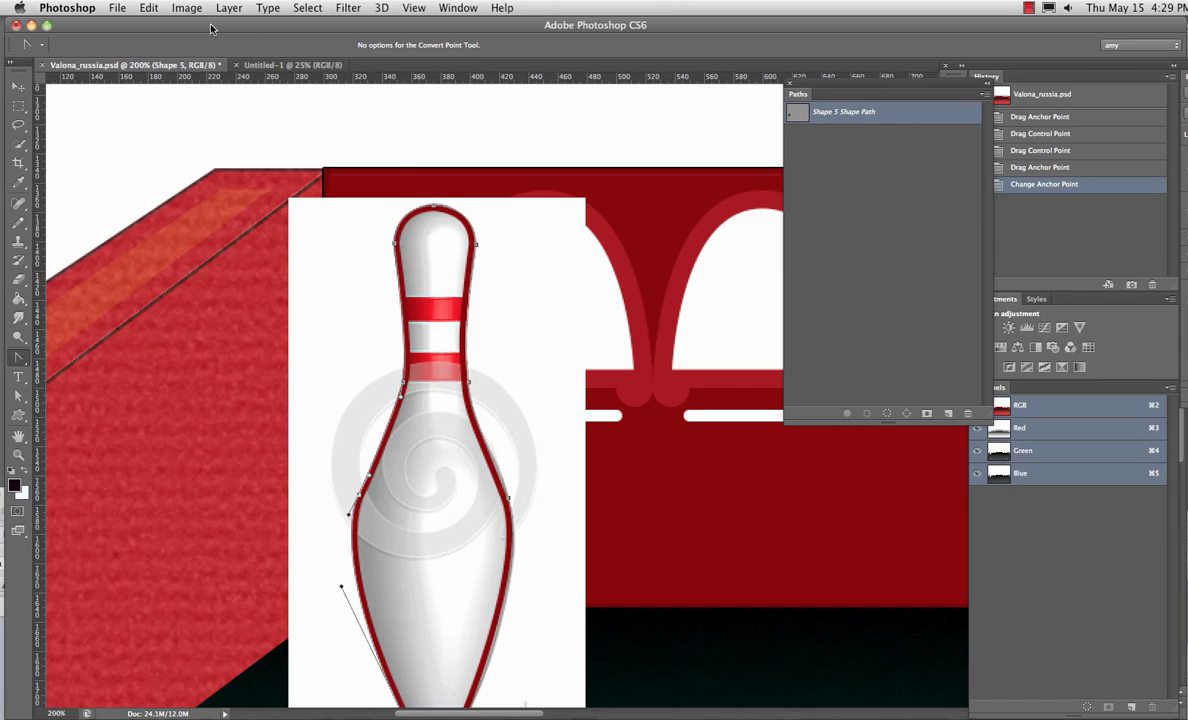
# - Define the pin outline as a custom shape named 'bolling pin' via Edit > Define Custom Shape
pyautogui.click(150, 8)
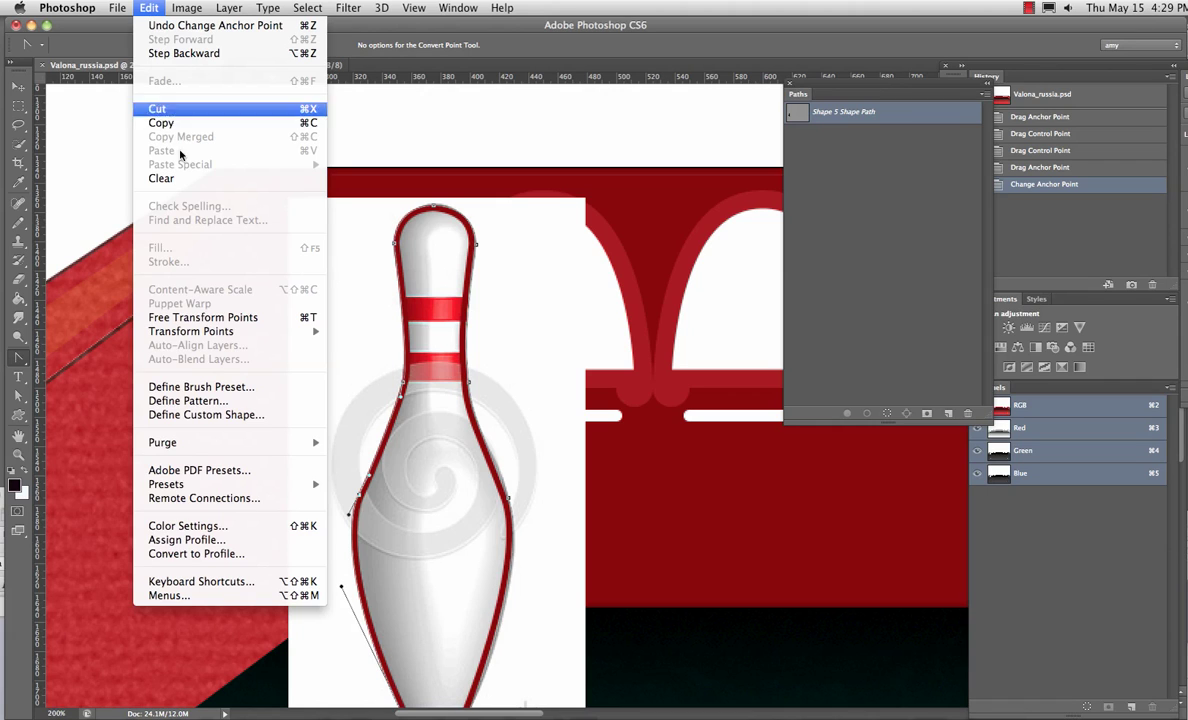
pyautogui.click(218, 414)
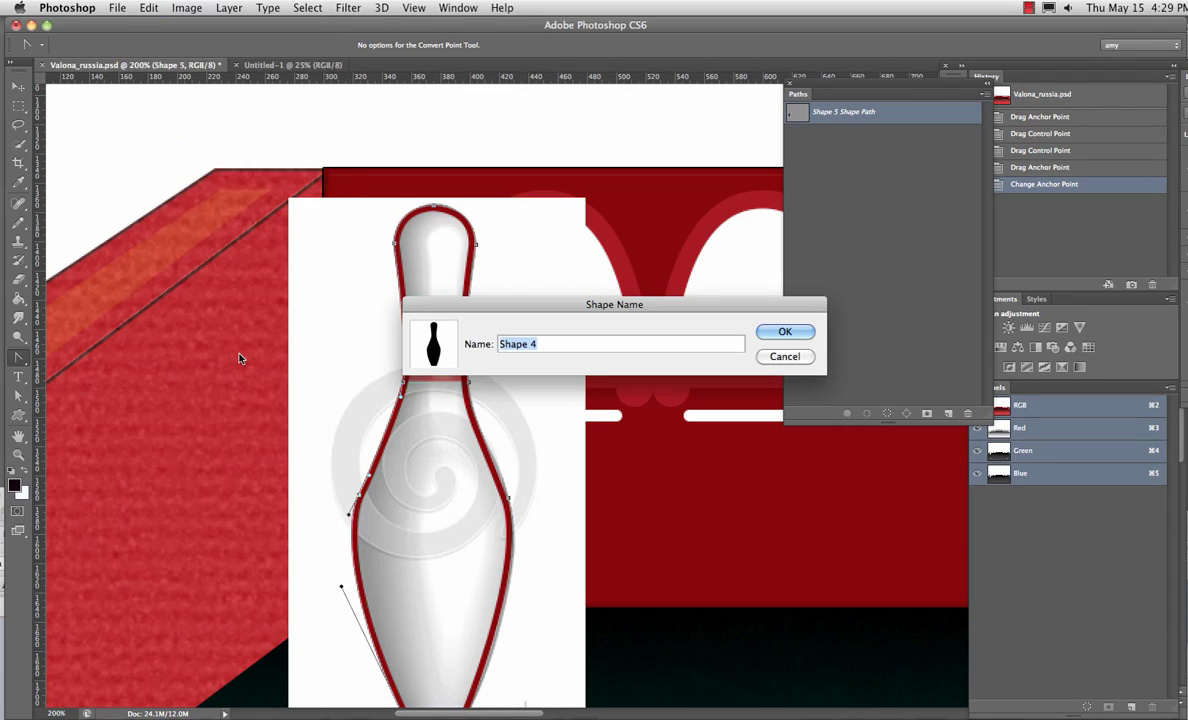
pyautogui.write('bol')
pyautogui.write('ling pi')
pyautogui.write('n')
pyautogui.press('Return')
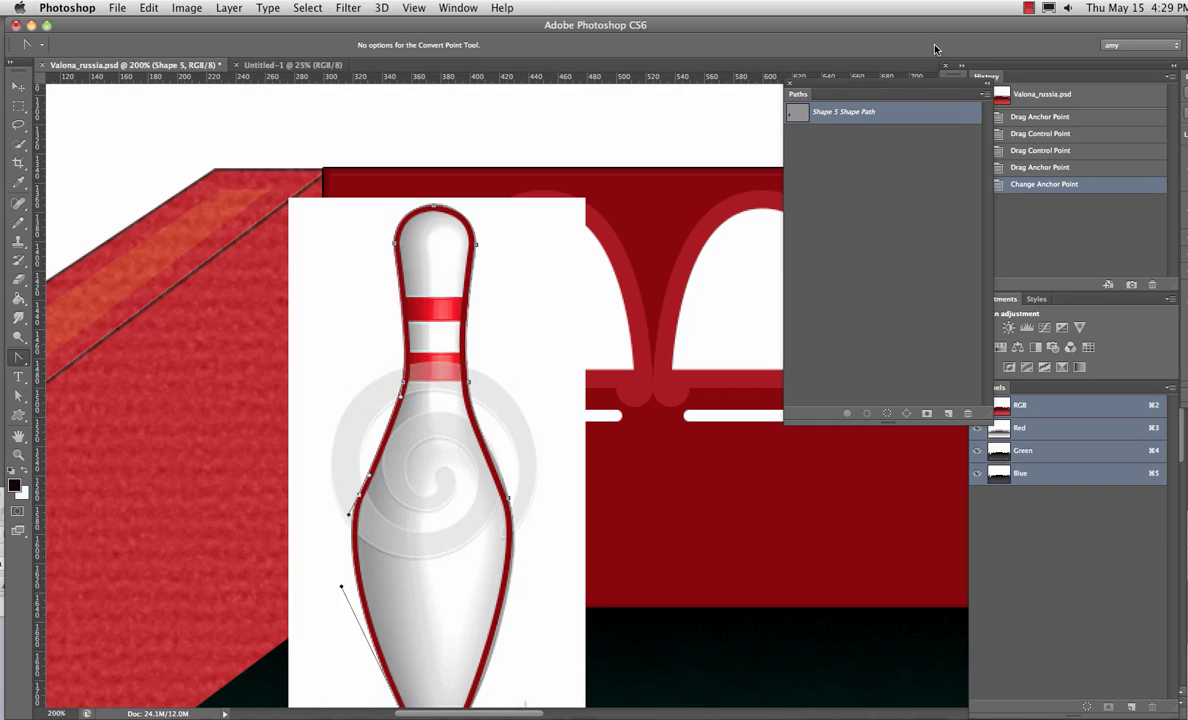
# - Save Shape 5 Shape Path as a path named 'bowling pin', load it as a selection, then deselect
pyautogui.doubleClick(838, 113)
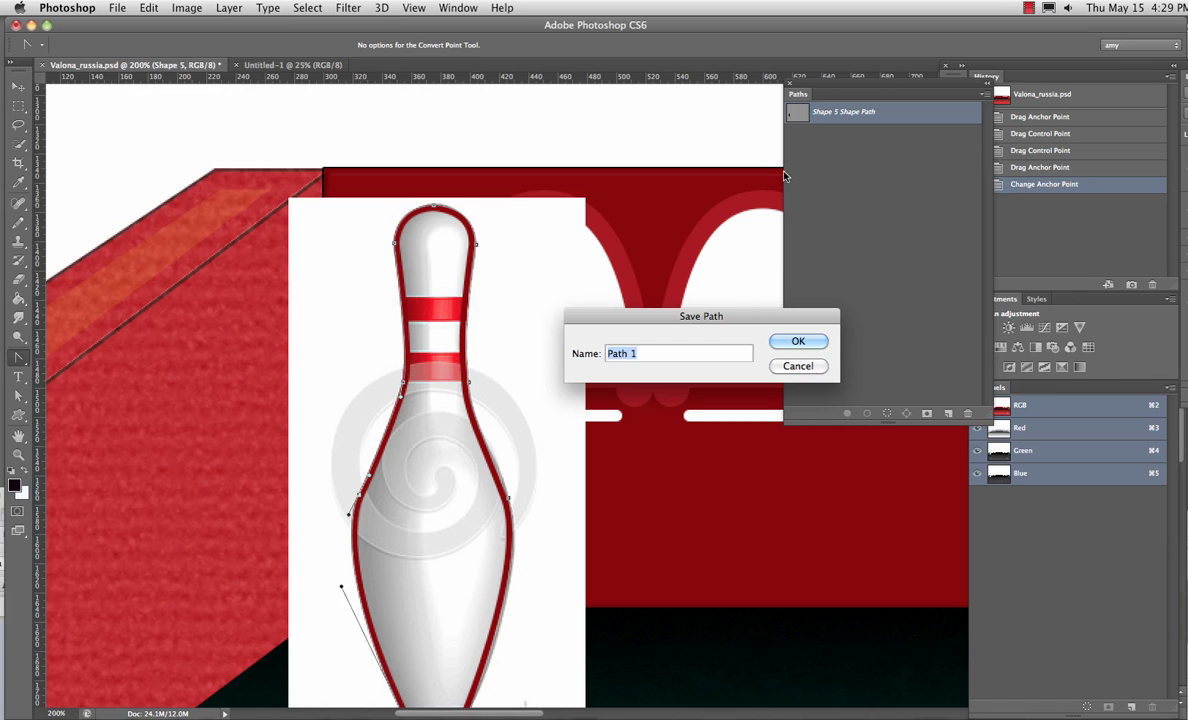
pyautogui.write('bowling pin')
pyautogui.click(797, 342)
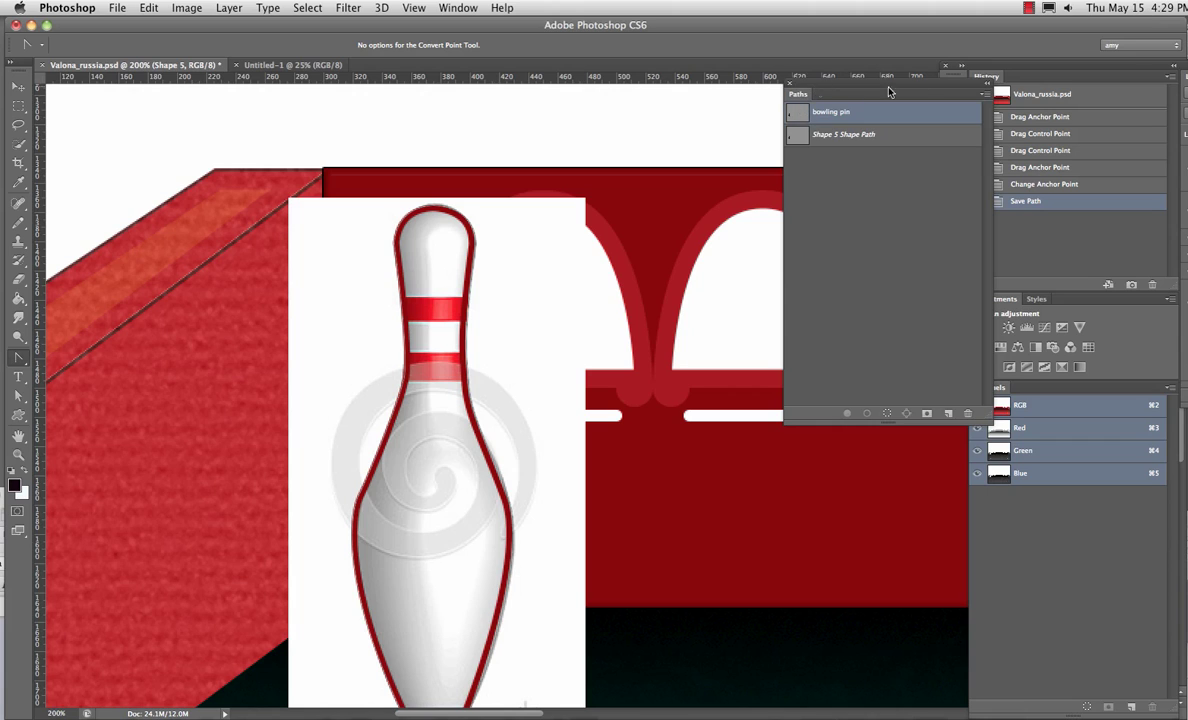
pyautogui.click(886, 413)
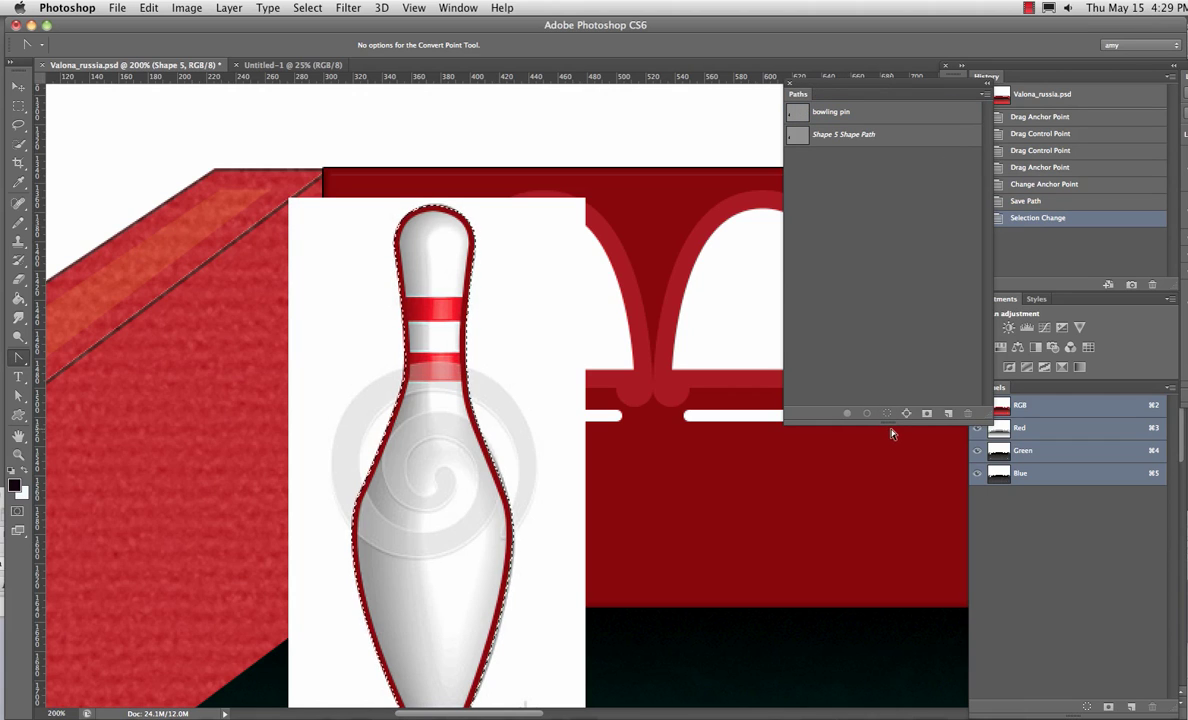
pyautogui.press('super+d')
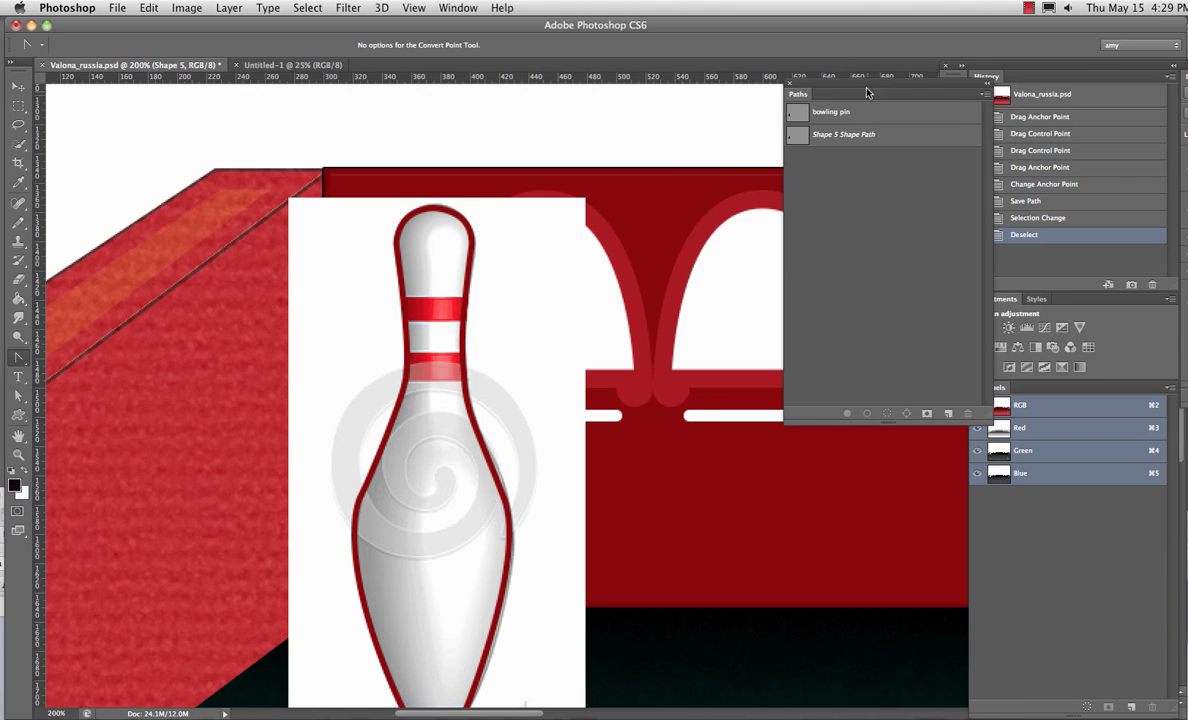
pyautogui.moveTo(866, 92); pyautogui.dragTo(817, 75)
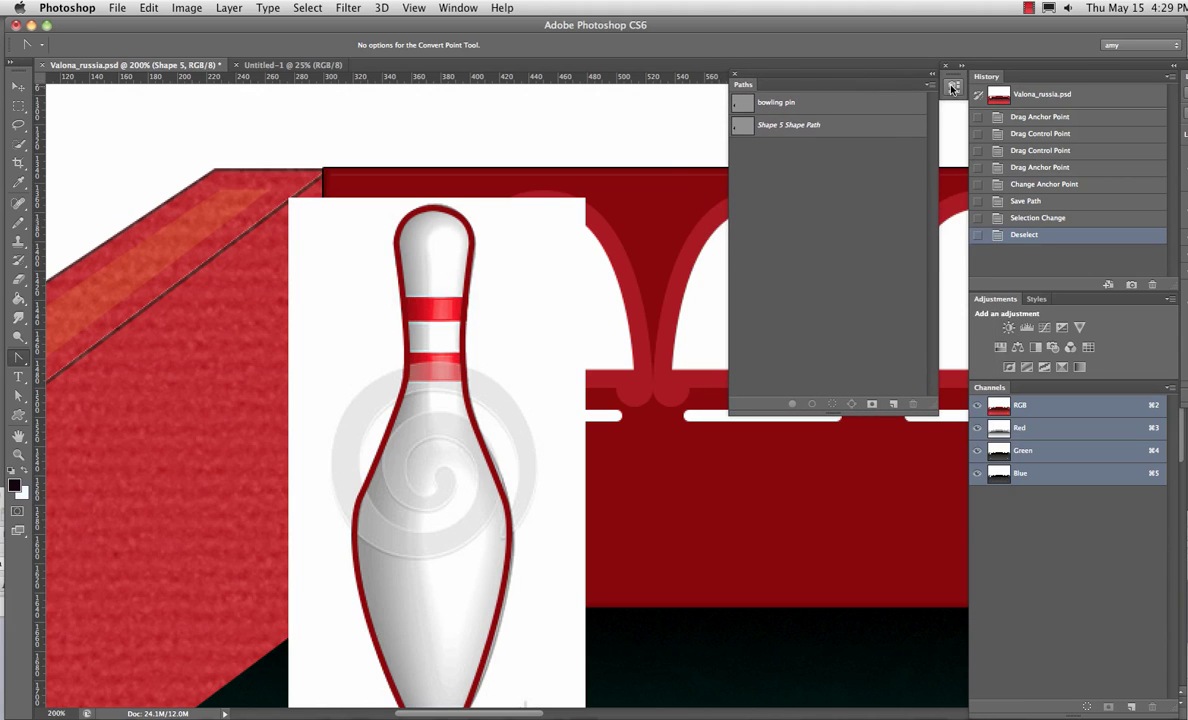
# - Reset the workspace to restore the panel dock and enlarge the Layers list
pyautogui.click(457, 6)
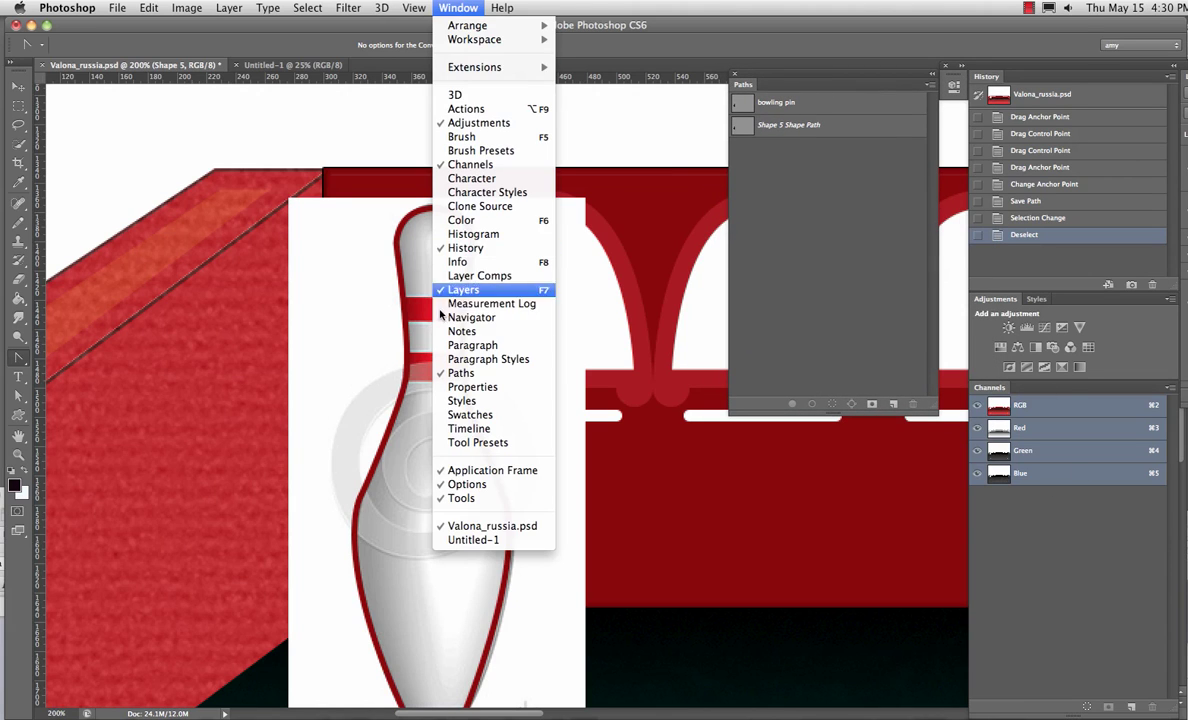
pyautogui.click(482, 291)
pyautogui.click(457, 6)
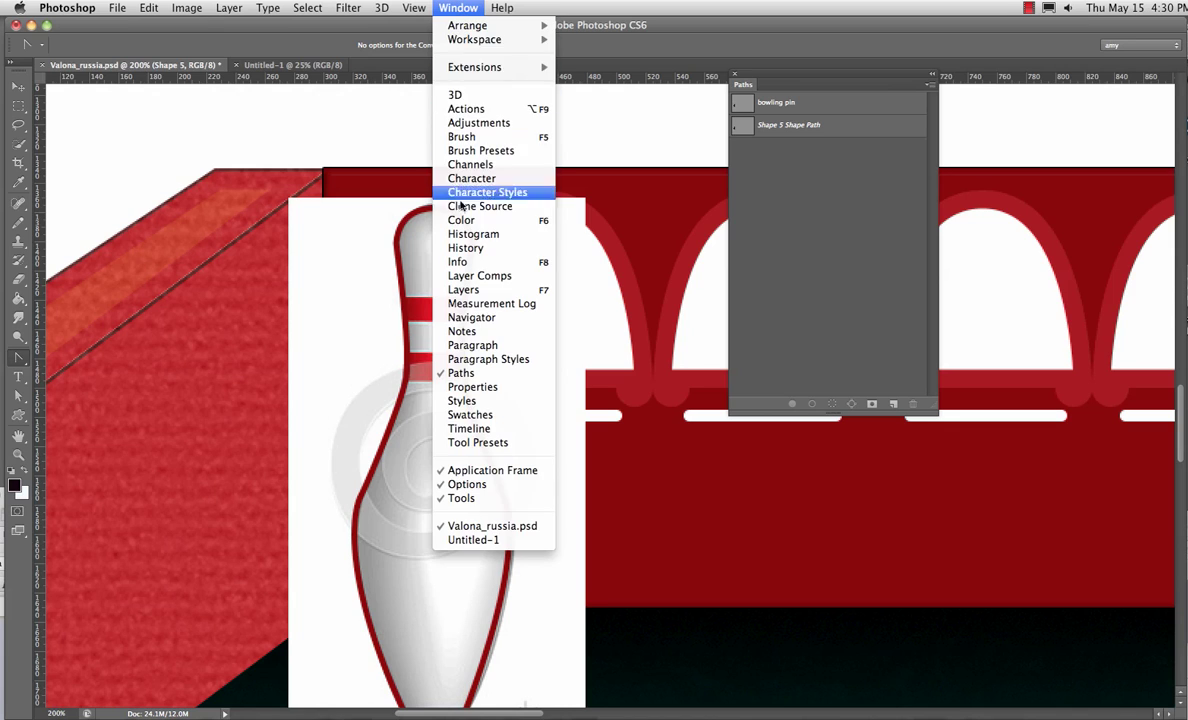
pyautogui.moveTo(477, 40)
pyautogui.click(590, 192)
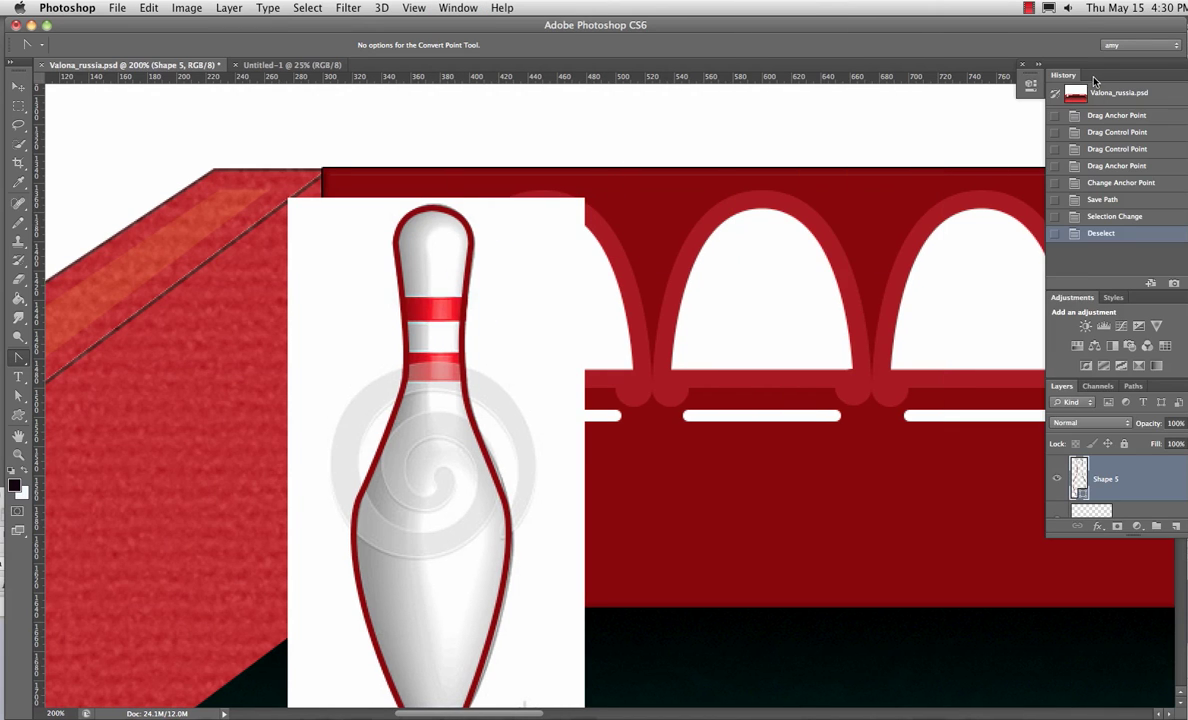
pyautogui.moveTo(1094, 80); pyautogui.dragTo(1062, 68)
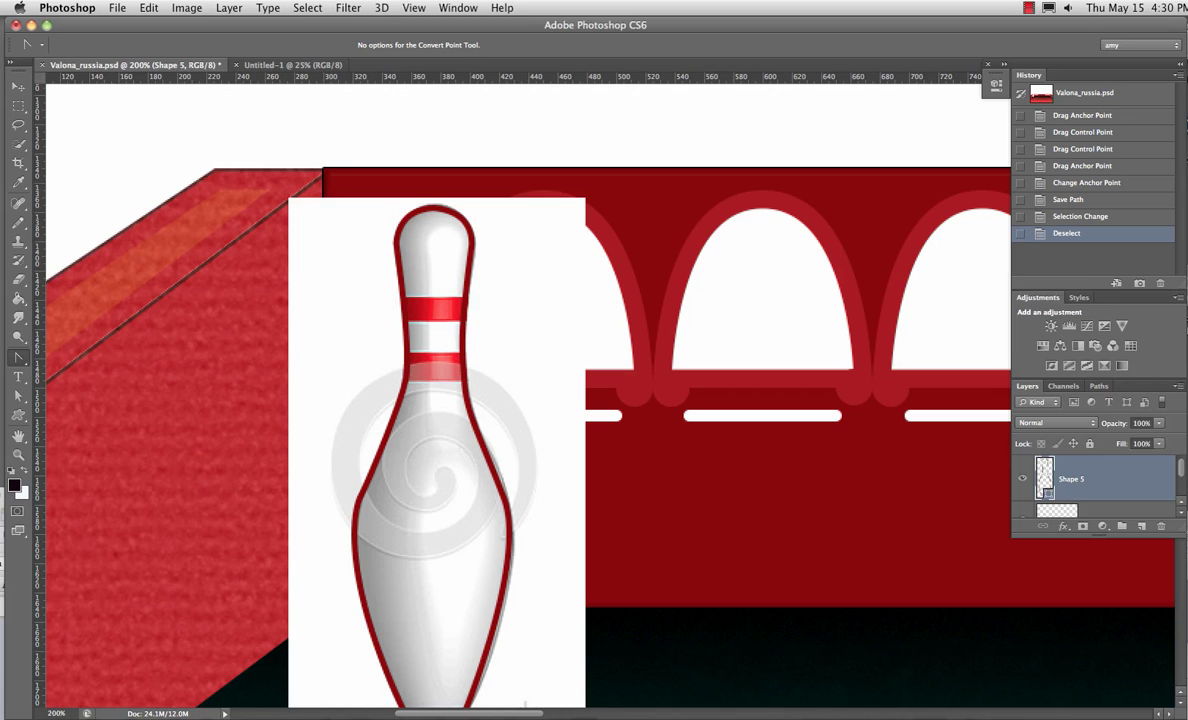
pyautogui.moveTo(1178, 533); pyautogui.dragTo(1178, 700)
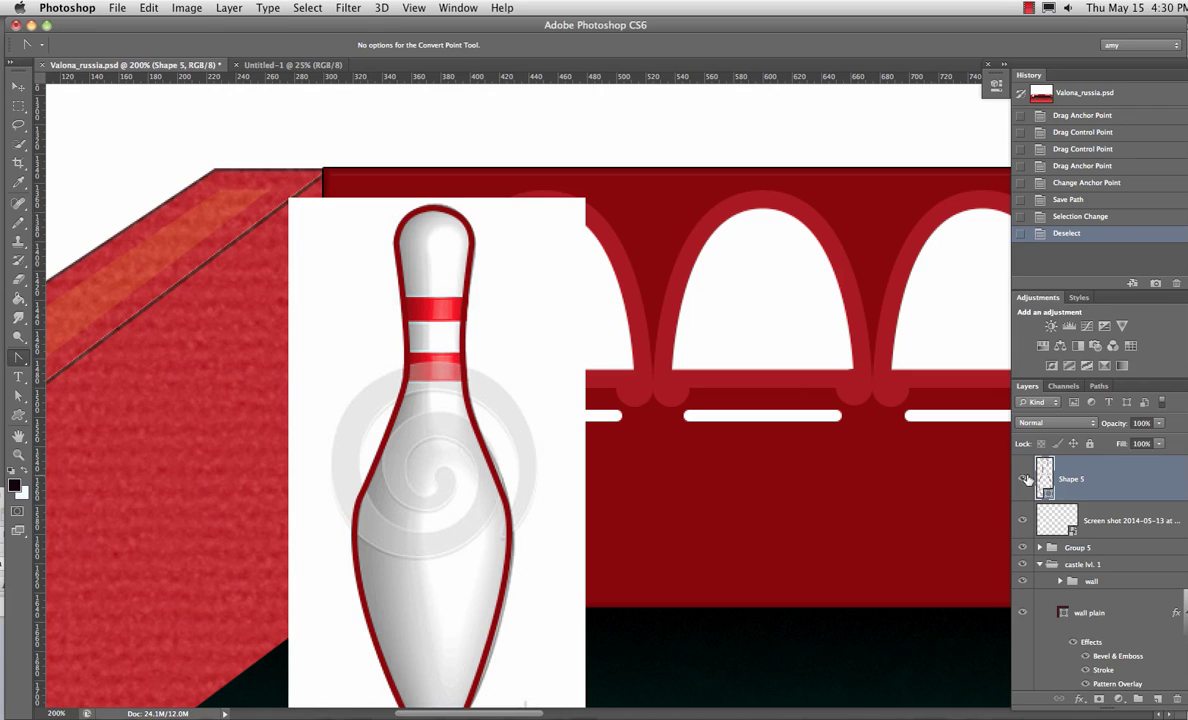
# - Hide the screenshot, castle, ground, Background and side walls layers, leaving only the pin outline visible
pyautogui.click(1022, 479)
pyautogui.click(1022, 479)
pyautogui.moveTo(1022, 520); pyautogui.dragTo(1024, 612)
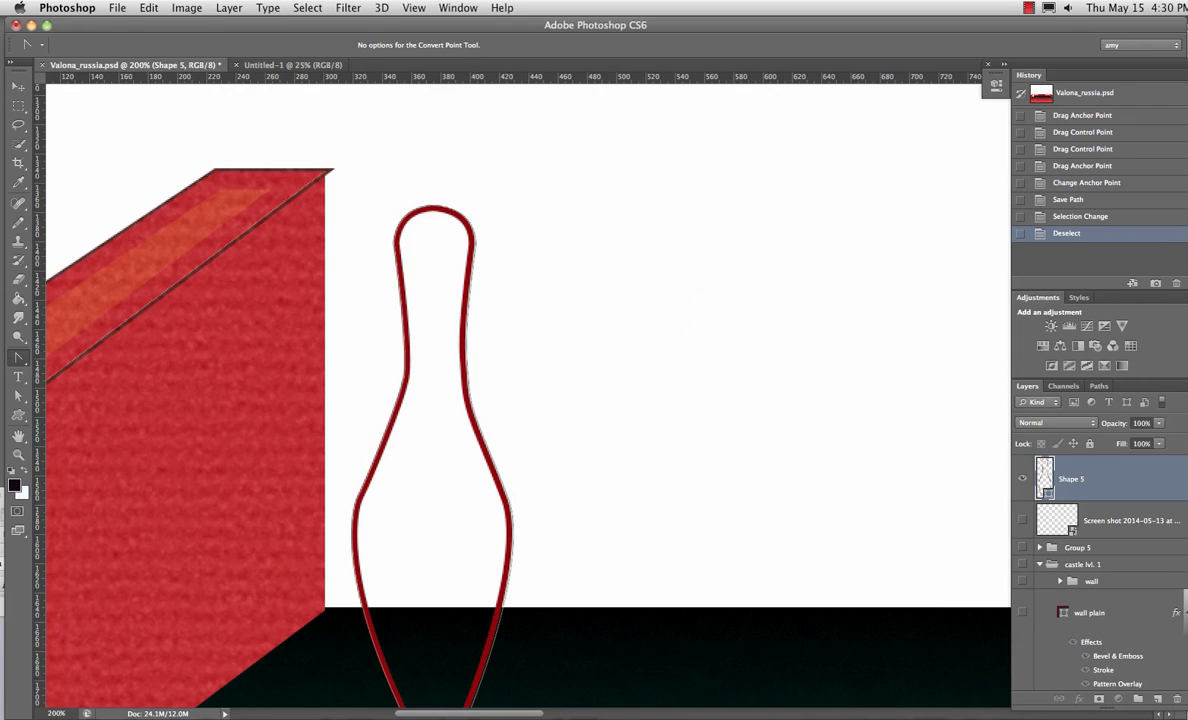
pyautogui.moveTo(1018, 35); pyautogui.dragTo(920, 54)
pyautogui.moveTo(1005, 18); pyautogui.dragTo(1032, 19)
pyautogui.moveTo(1149, 532); pyautogui.dragTo(1149, 642)
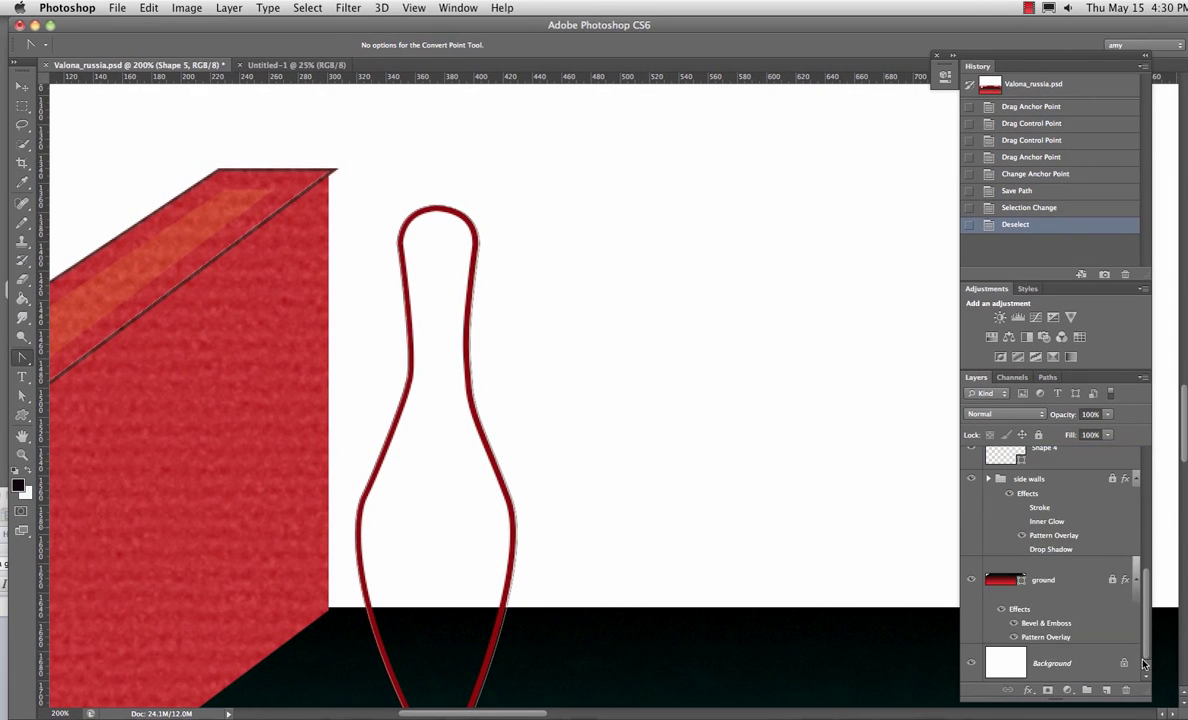
pyautogui.click(971, 579)
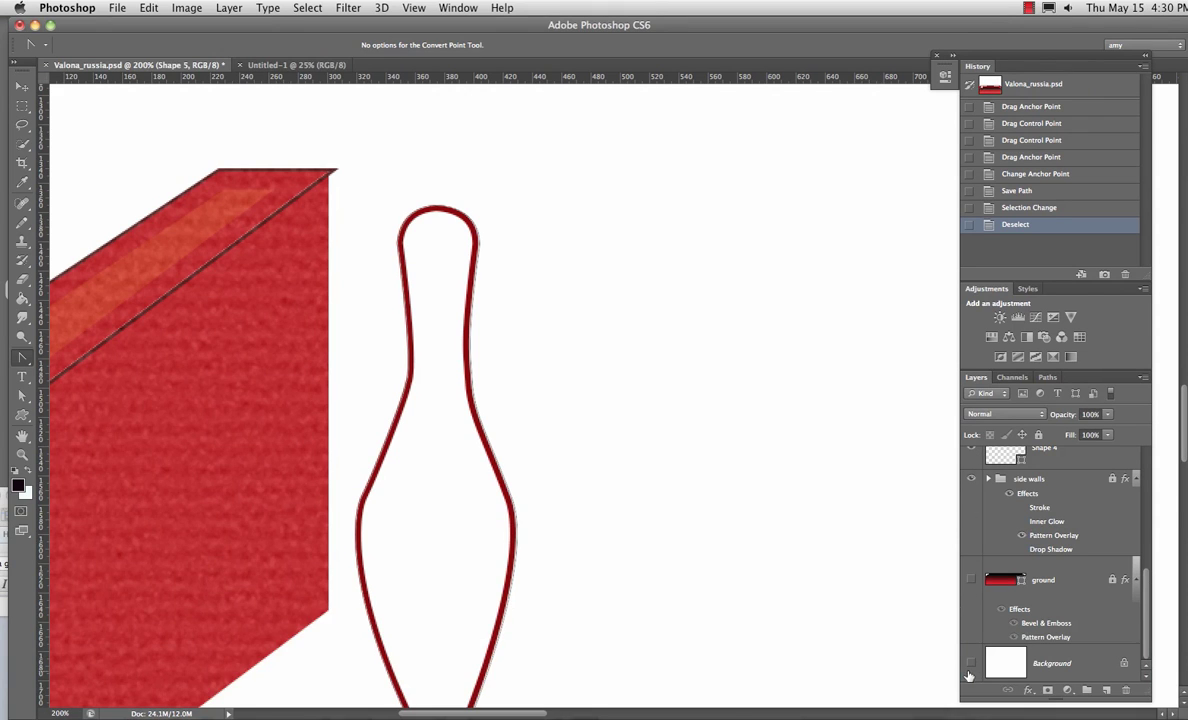
pyautogui.click(971, 663)
pyautogui.click(971, 479)
pyautogui.moveTo(480, 466); pyautogui.dragTo(525, 437)
# - Select the Custom Shape Tool with the saved bowling-pin shape from the Shape picker
pyautogui.click(24, 414)
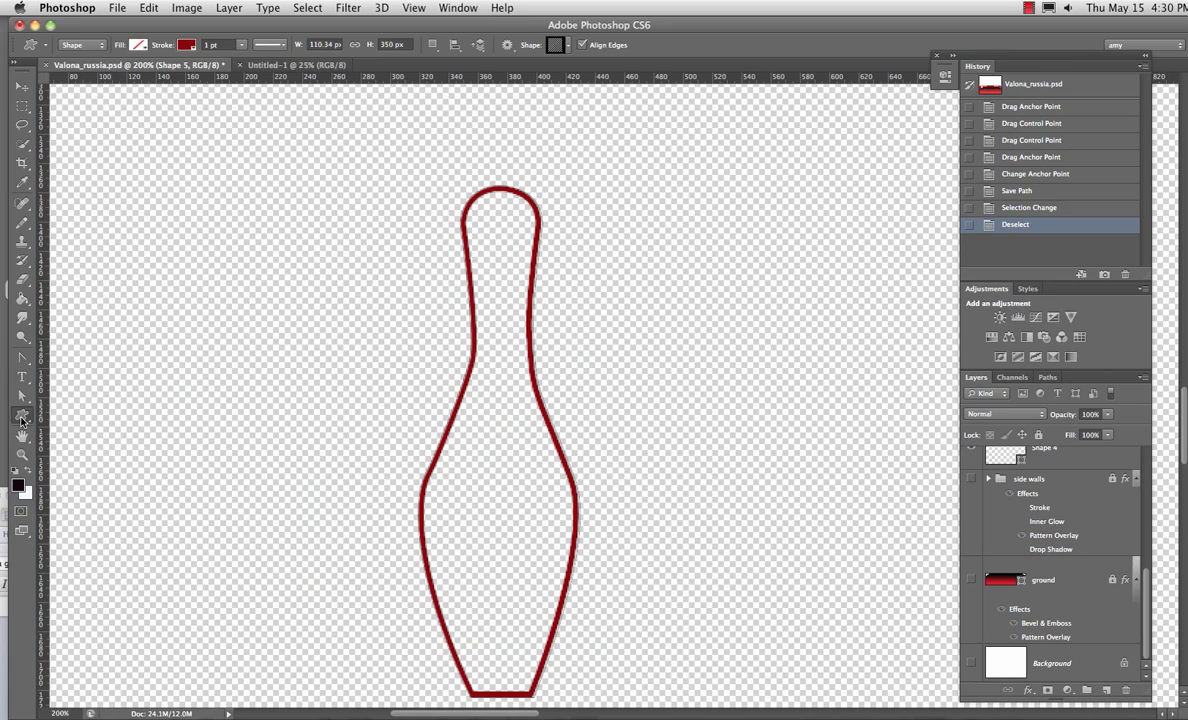
pyautogui.click(23, 419)
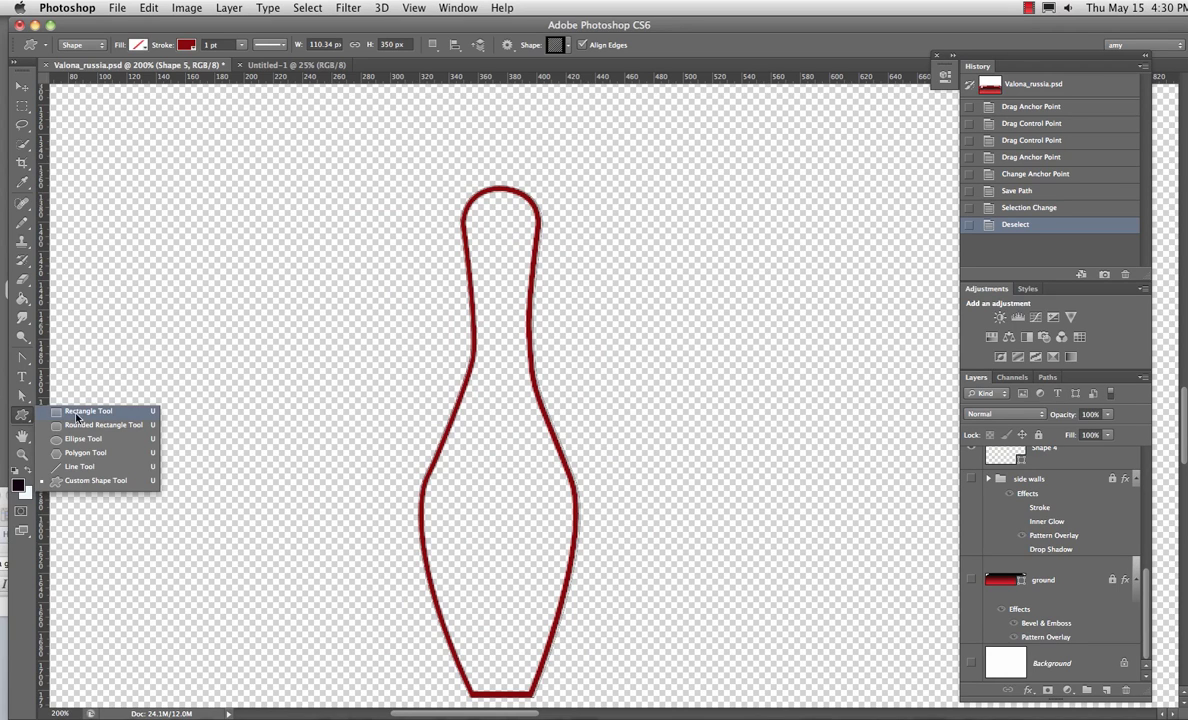
pyautogui.click(99, 485)
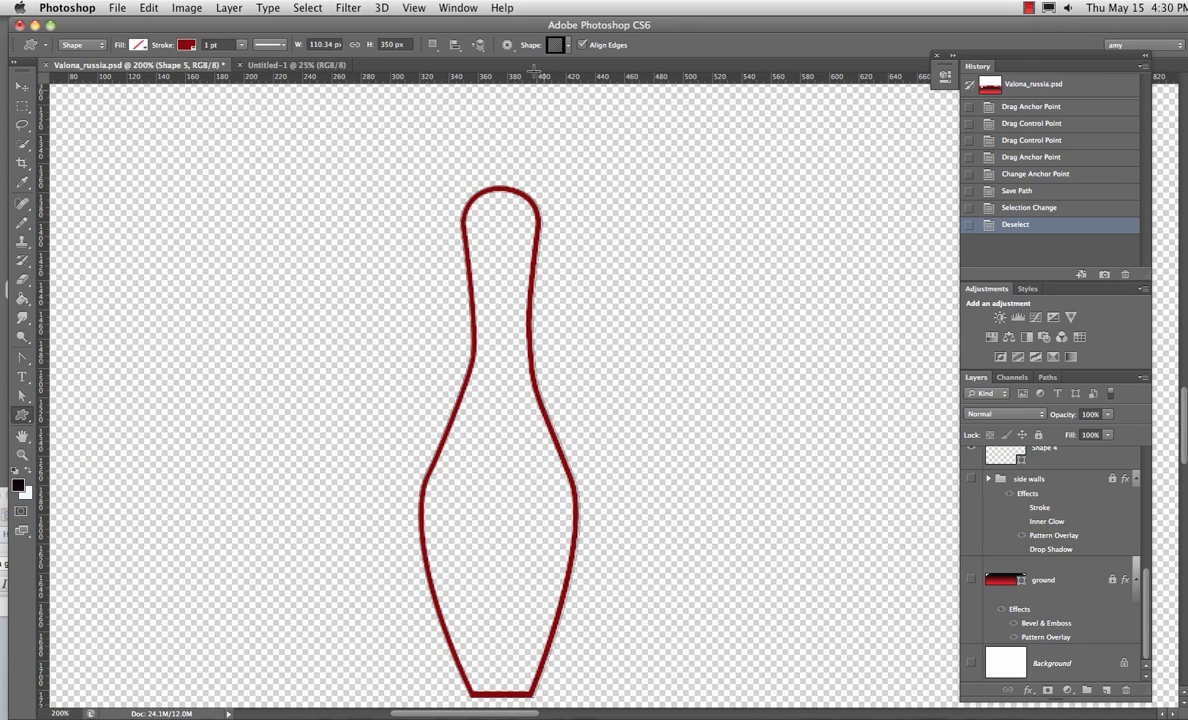
pyautogui.click(553, 45)
pyautogui.click(727, 401)
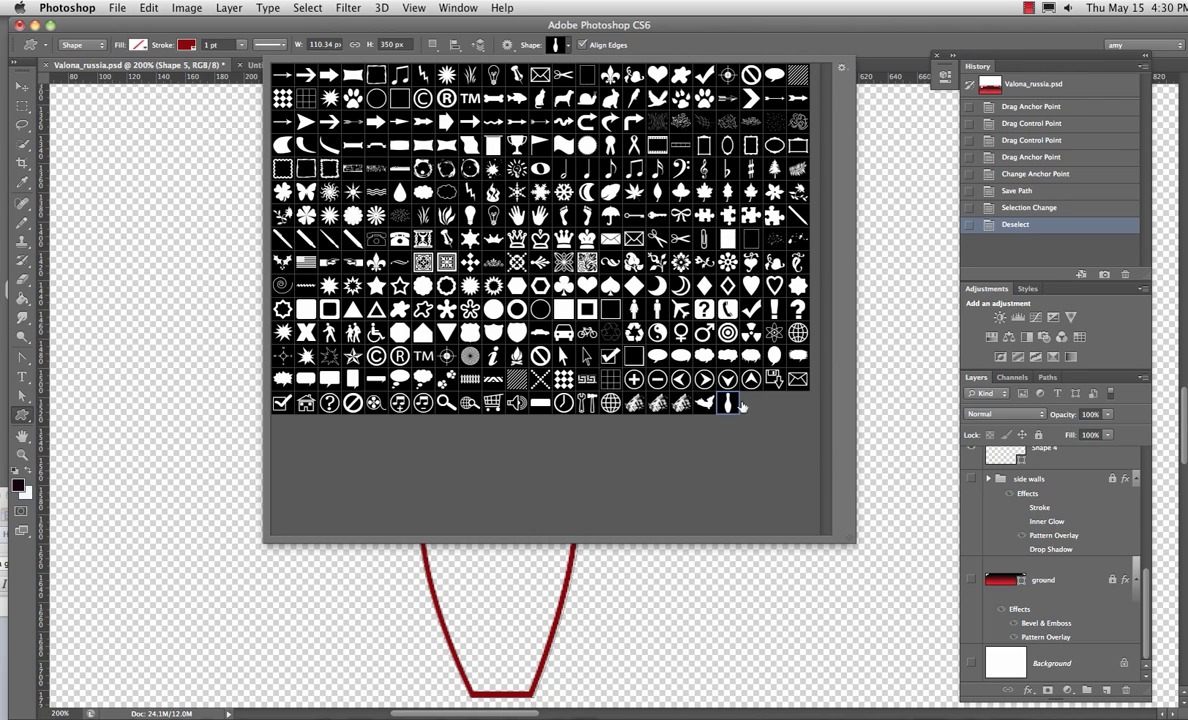
pyautogui.click(205, 294)
# - Draw four bowling pins across the canvas and set their fill to light blue
pyautogui.click(587, 302)
pyautogui.press('Escape')
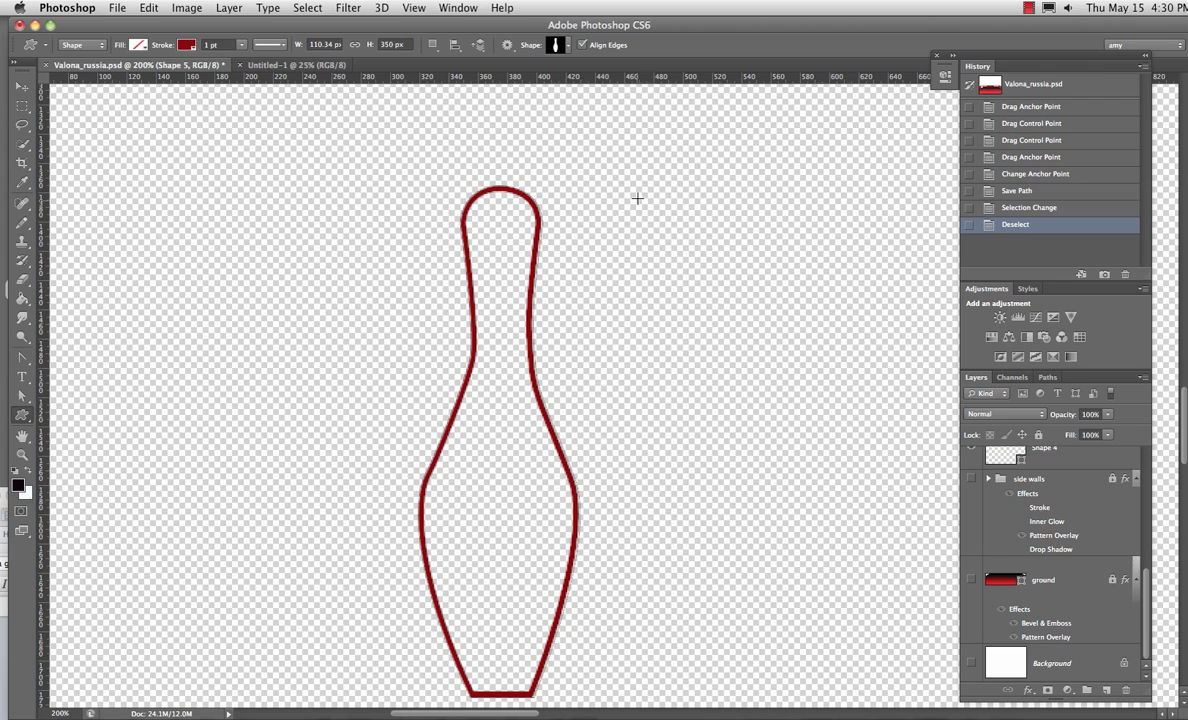
pyautogui.moveTo(628, 168); pyautogui.dragTo(786, 641)
pyautogui.moveTo(130, 168); pyautogui.dragTo(290, 660)
pyautogui.moveTo(297, 147); pyautogui.dragTo(458, 608)
pyautogui.moveTo(552, 138); pyautogui.dragTo(738, 595)
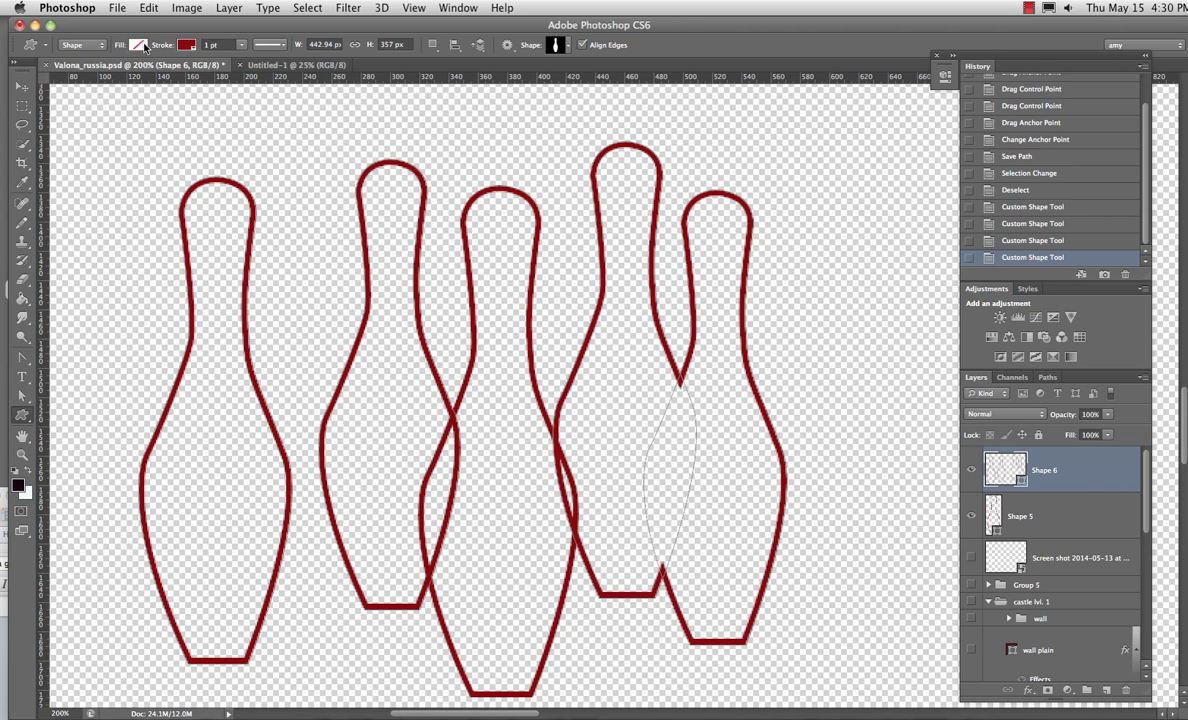
pyautogui.click(138, 45)
pyautogui.click(140, 153)
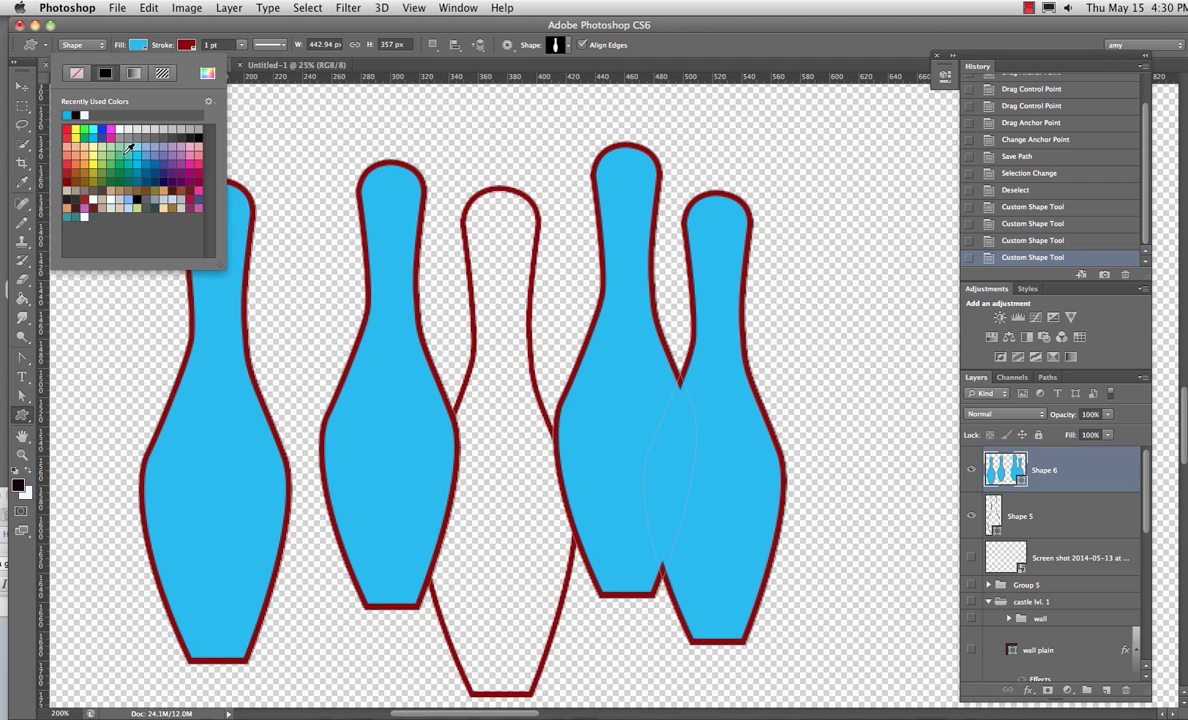
pyautogui.click(22, 85)
# - Nudge the four blue Shape 6 pins, zoom out, and drag them up above the red outline pin
pyautogui.moveTo(273, 122); pyautogui.dragTo(279, 119)
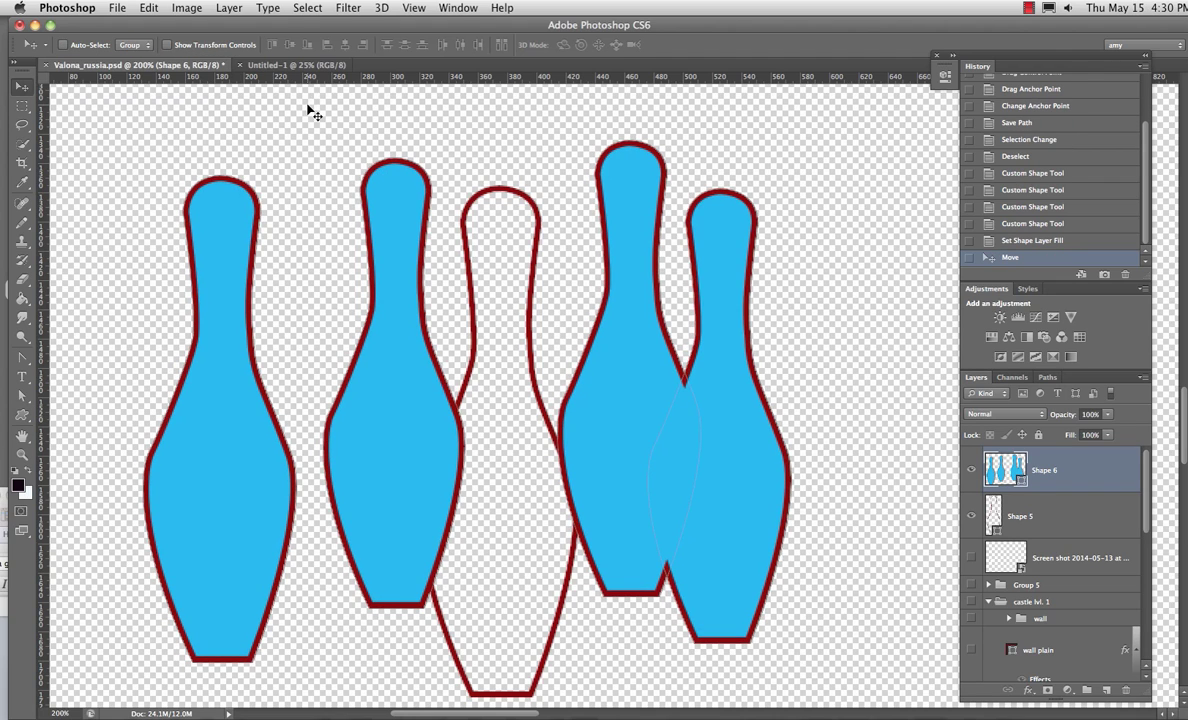
pyautogui.moveTo(383, 222); pyautogui.dragTo(399, 196)
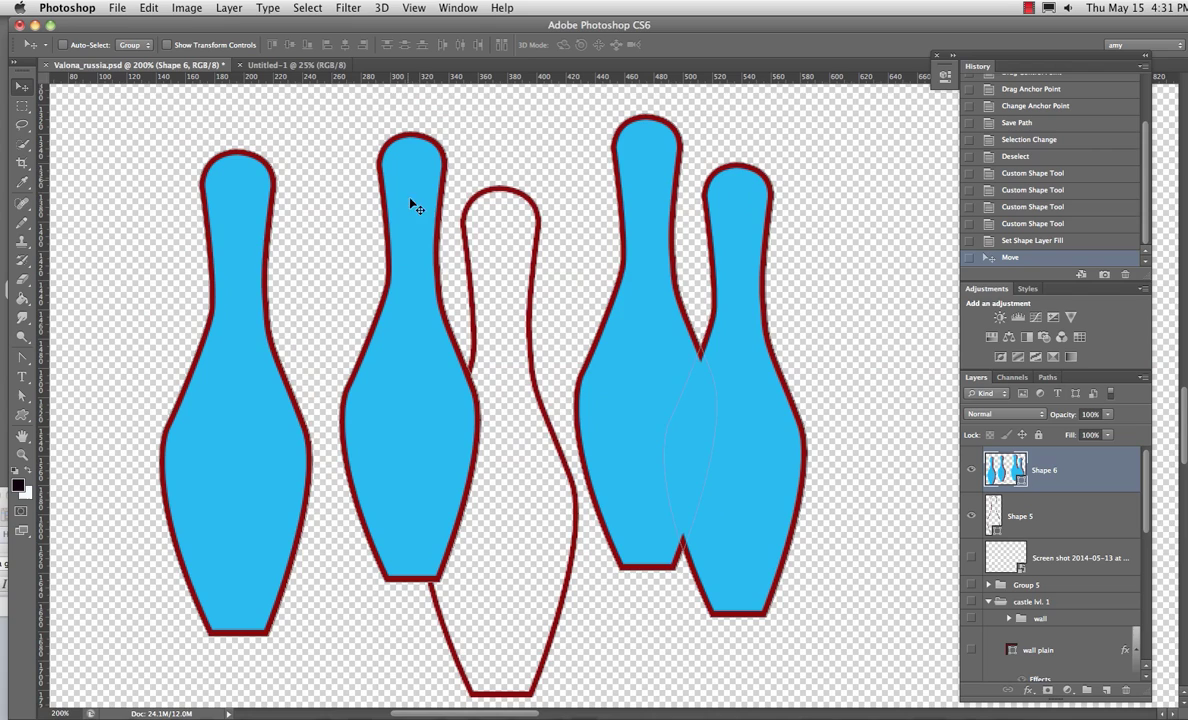
pyautogui.press('Right')
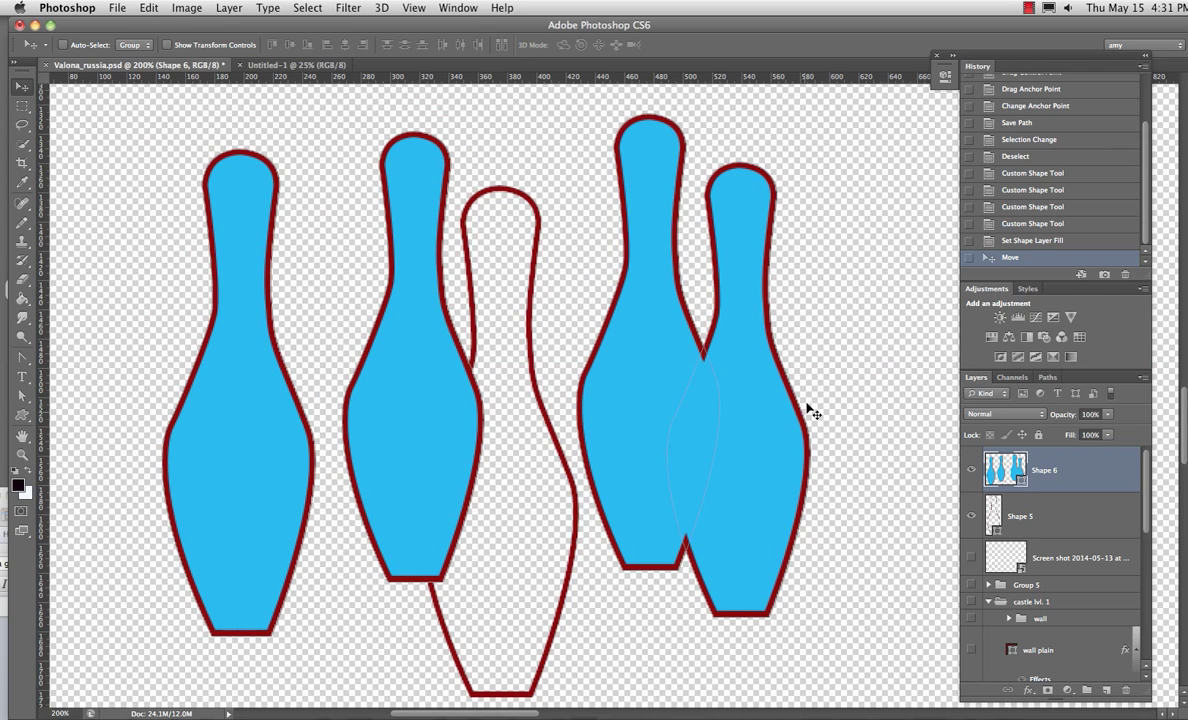
pyautogui.press('super+minus')
pyautogui.press('super+minus')
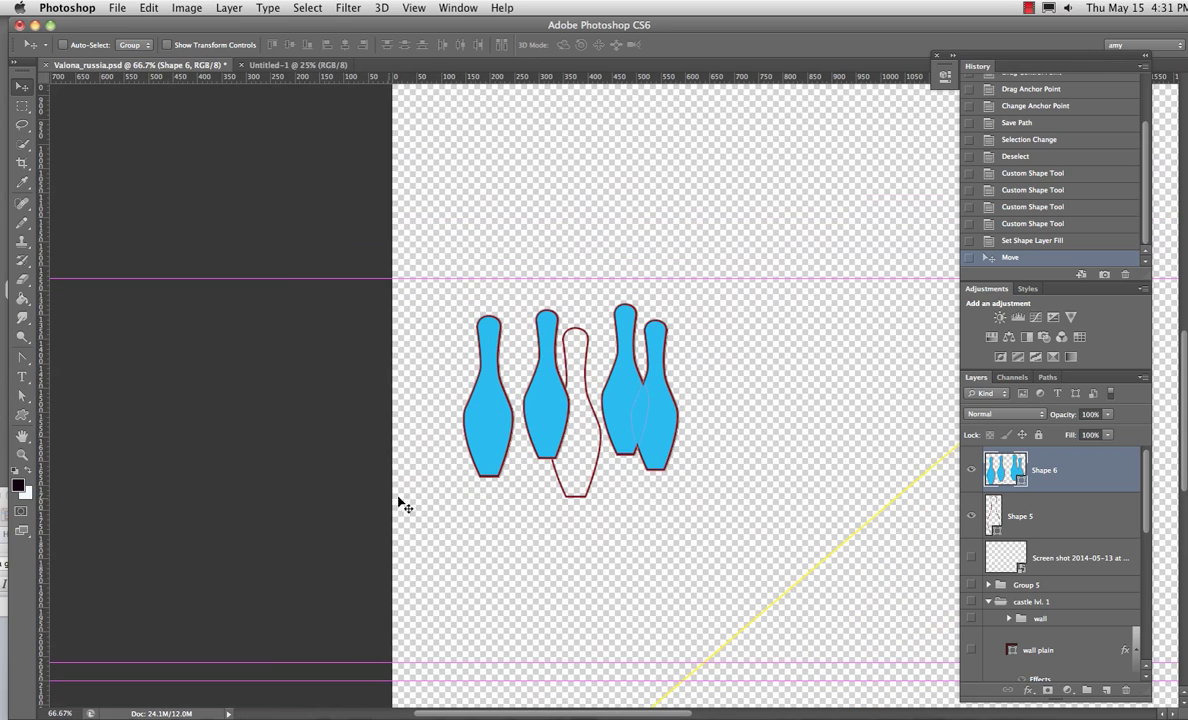
pyautogui.moveTo(571, 379); pyautogui.dragTo(566, 296)
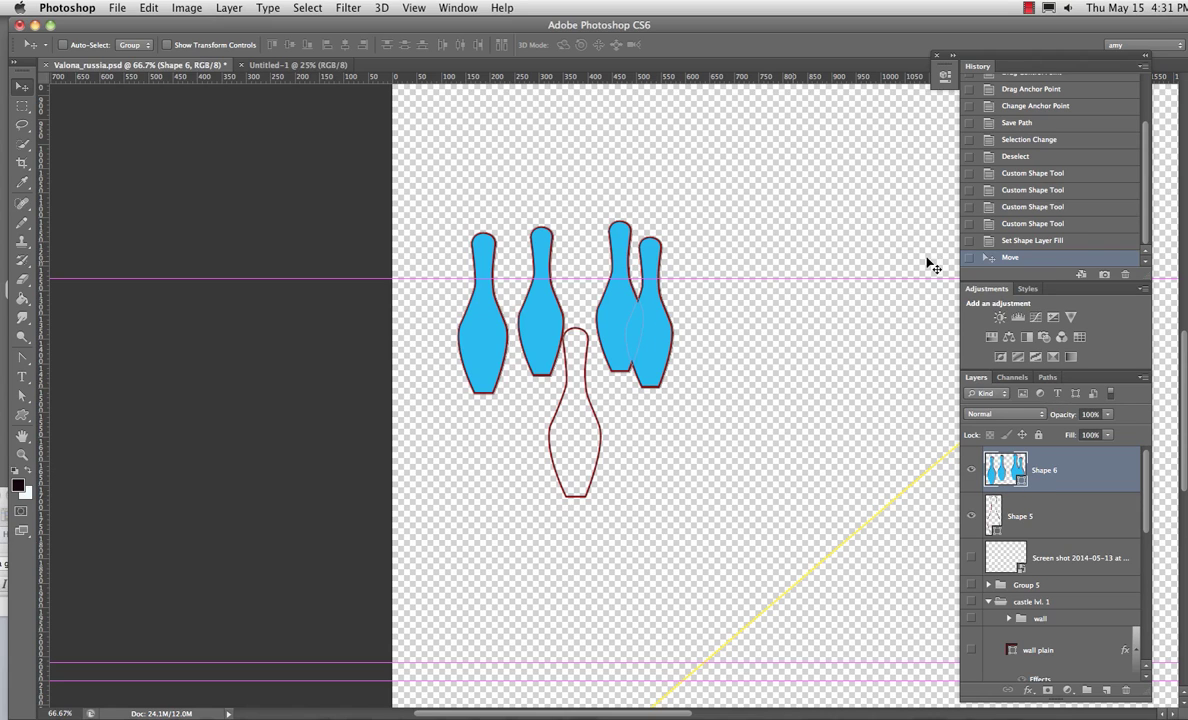
# - Step back in History to before the new pins were drawn and add a new empty layer
pyautogui.click(1030, 238)
pyautogui.click(1035, 225)
pyautogui.click(1050, 176)
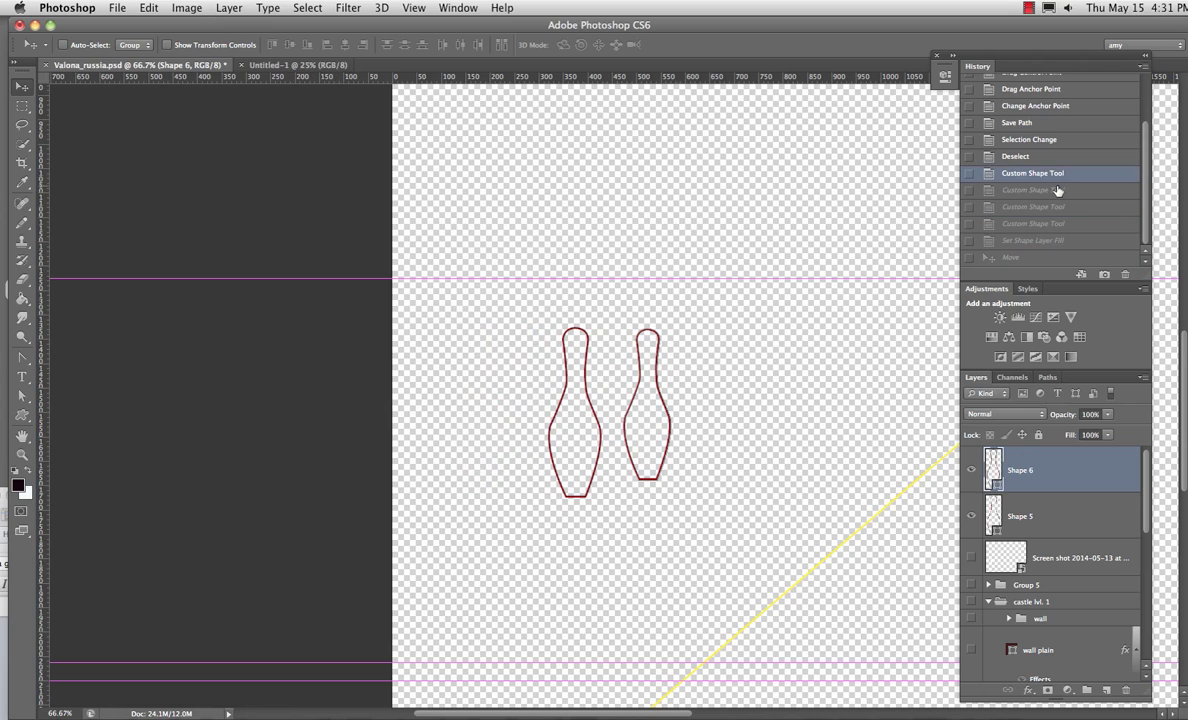
pyautogui.click(1030, 157)
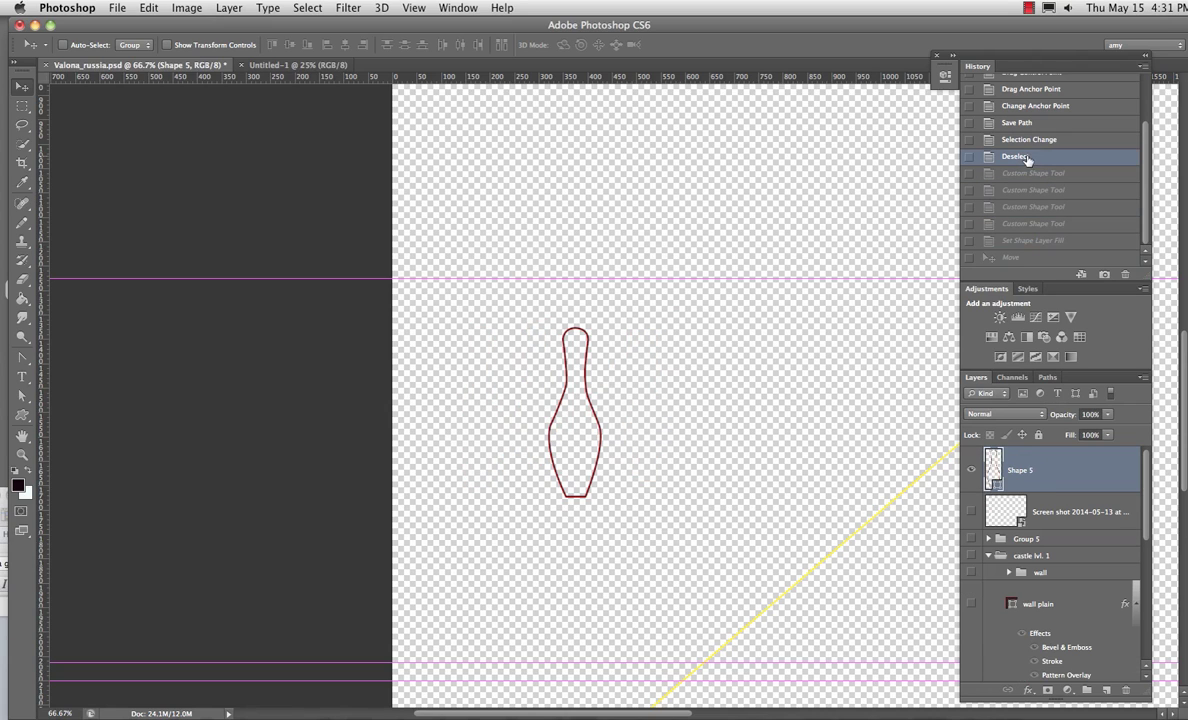
pyautogui.click(1106, 690)
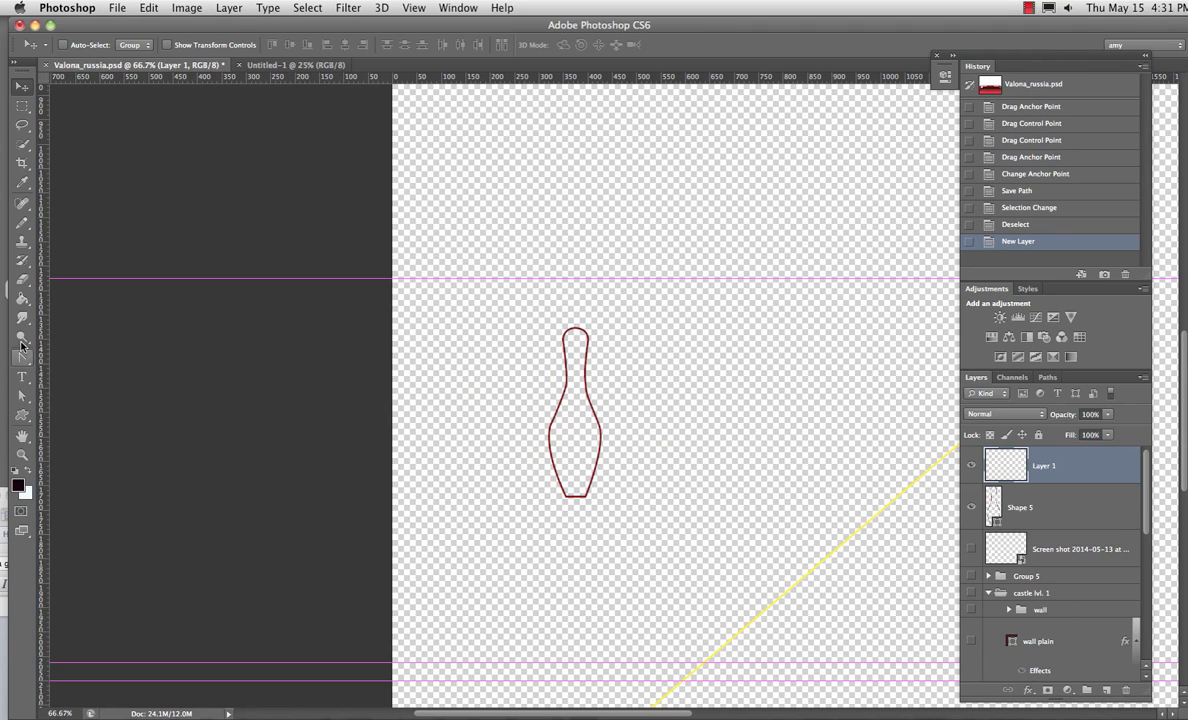
# - Draw three black bowling pins with the Custom Shape Tool, then set the tool mode to Pixels
pyautogui.click(22, 413)
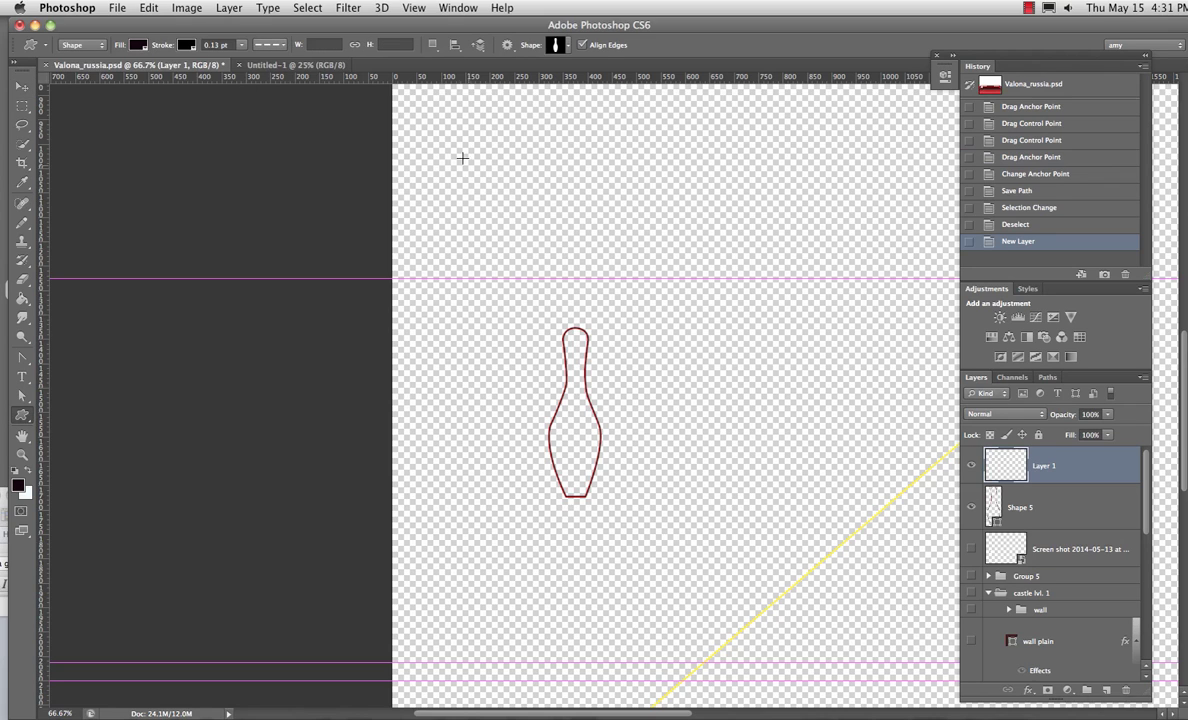
pyautogui.moveTo(458, 128); pyautogui.dragTo(525, 314)
pyautogui.moveTo(621, 153); pyautogui.dragTo(712, 331)
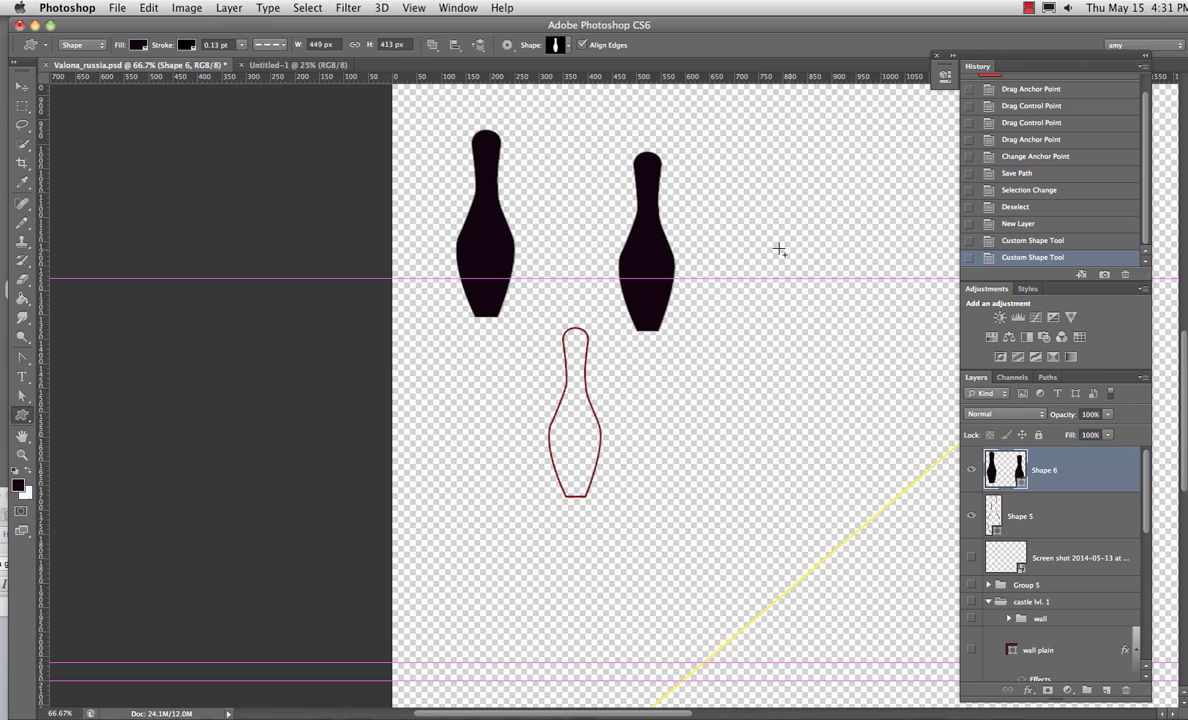
pyautogui.moveTo(751, 161); pyautogui.dragTo(837, 432)
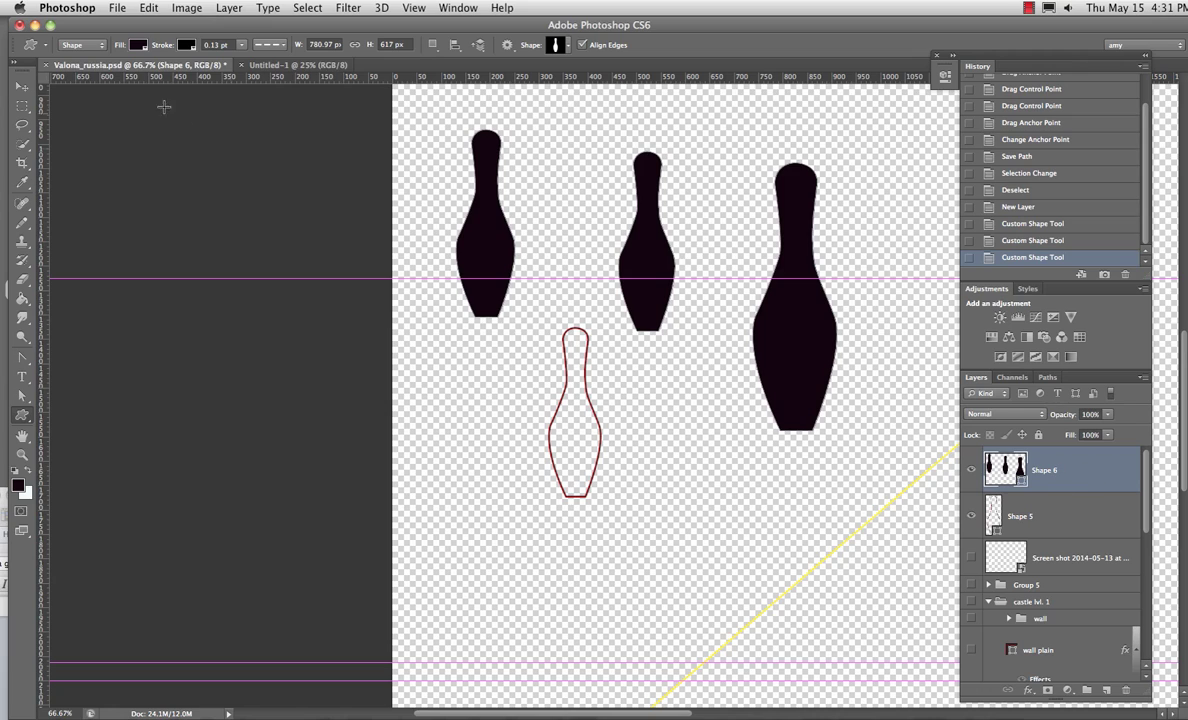
pyautogui.click(95, 47)
pyautogui.click(90, 66)
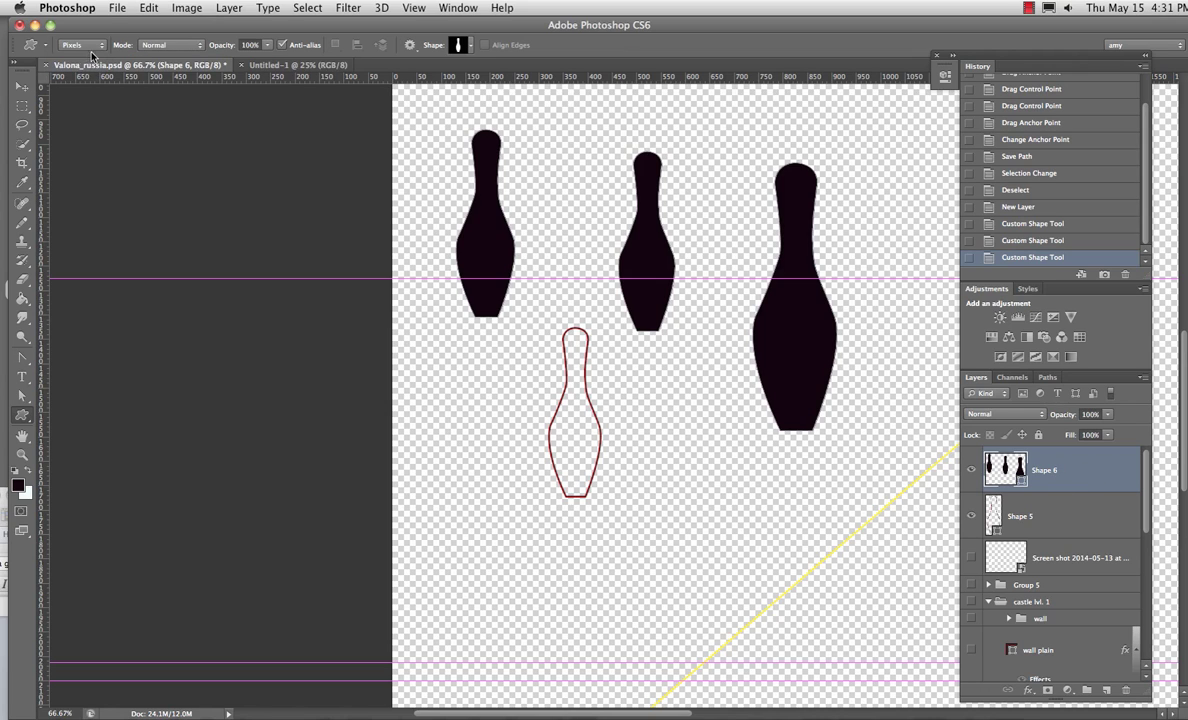
# - On a new layer, draw five black pixel pin shapes across the lower and right canvas
pyautogui.click(1106, 690)
pyautogui.moveTo(672, 477)
pyautogui.mouseDown()
pyautogui.moveTo(756, 650)
pyautogui.moveTo(736, 682)
pyautogui.mouseUp()
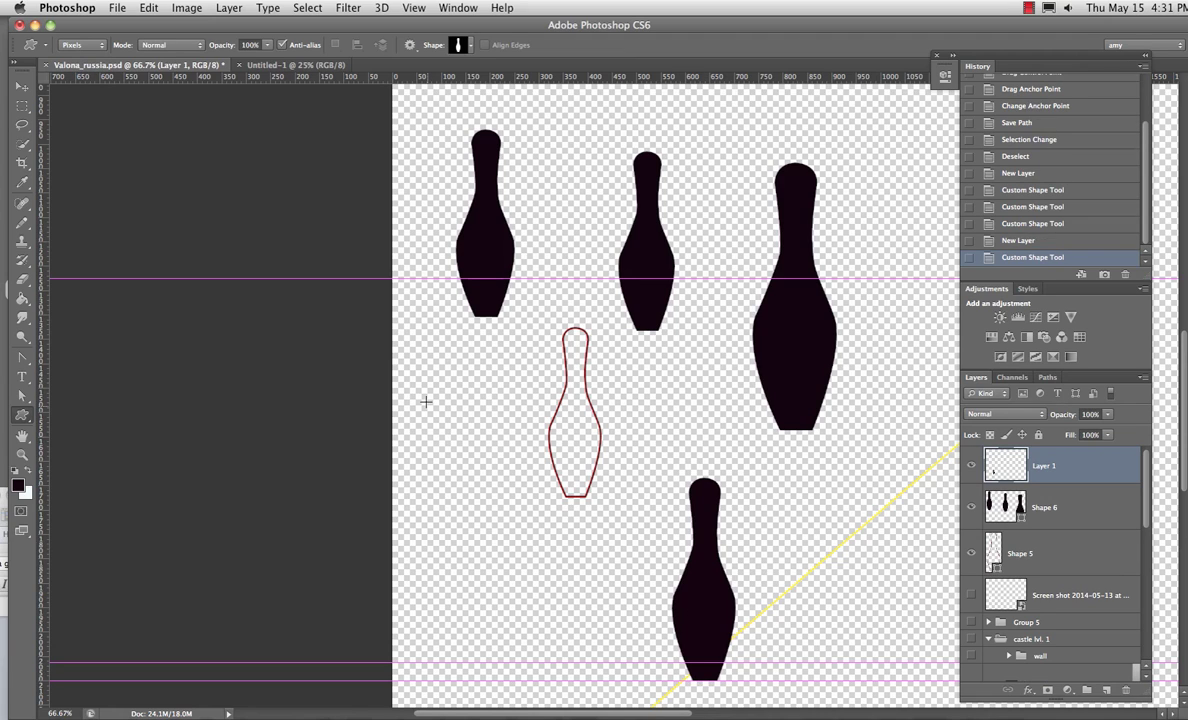
pyautogui.moveTo(424, 397); pyautogui.dragTo(494, 625)
pyautogui.moveTo(631, 363)
pyautogui.mouseDown()
pyautogui.moveTo(695, 455)
pyautogui.moveTo(693, 563)
pyautogui.mouseUp()
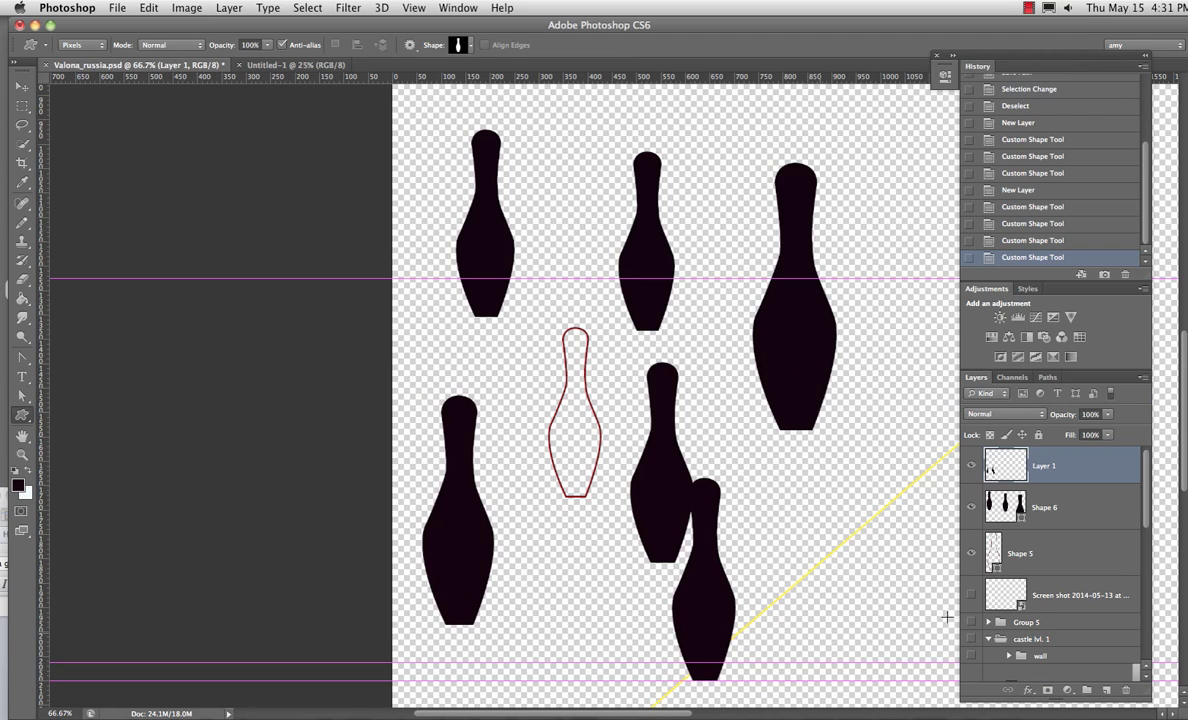
pyautogui.moveTo(760, 420); pyautogui.dragTo(855, 655)
pyautogui.moveTo(838, 263); pyautogui.dragTo(925, 447)
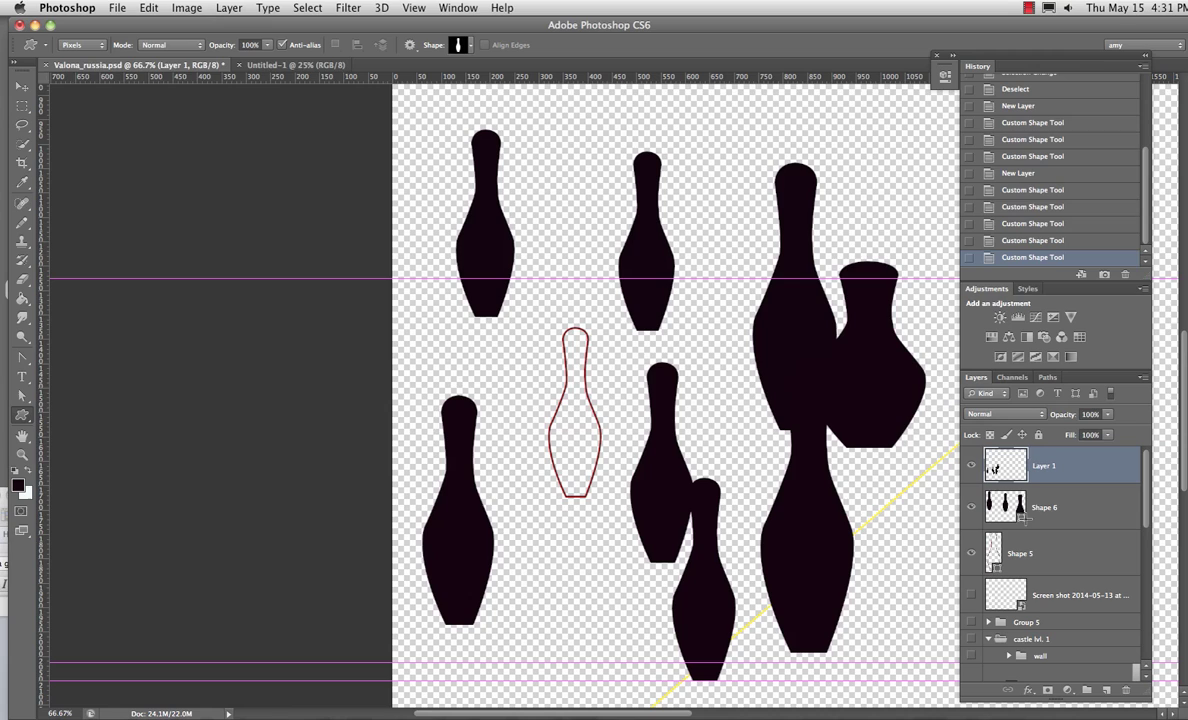
# - Change the Shape 6 pins' fill colour to bright pink
pyautogui.click(1020, 176)
pyautogui.click(1033, 258)
pyautogui.doubleClick(1023, 530)
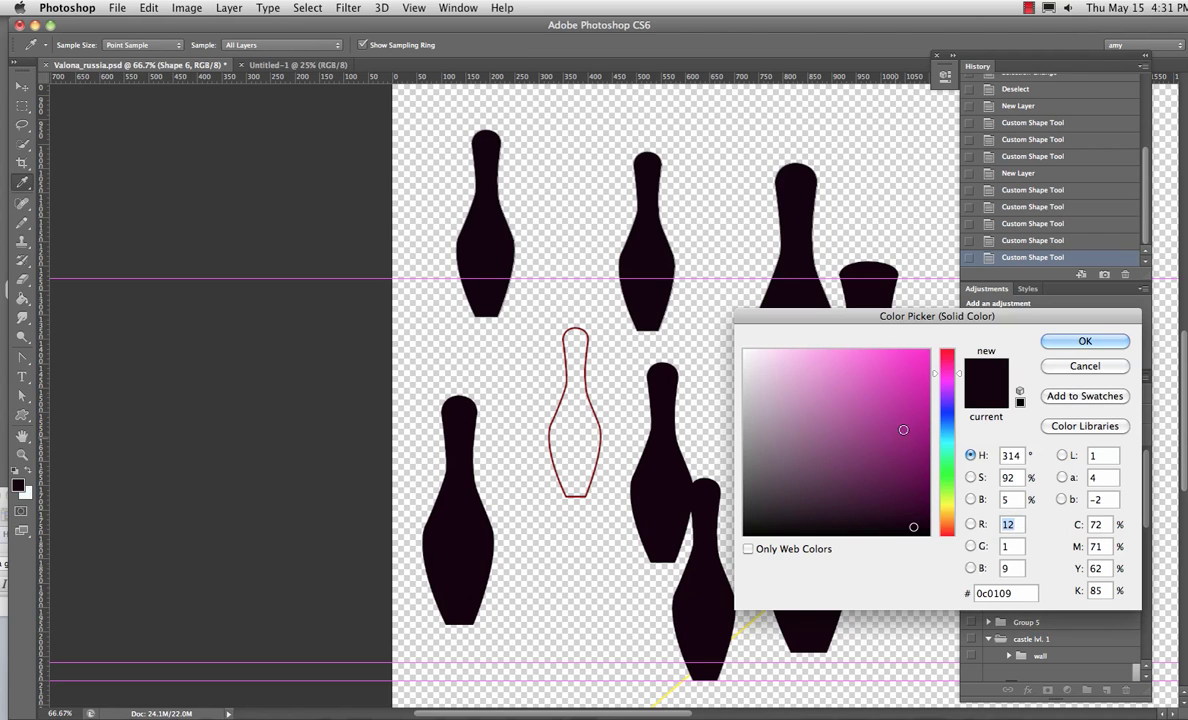
pyautogui.click(928, 350)
pyautogui.click(1087, 341)
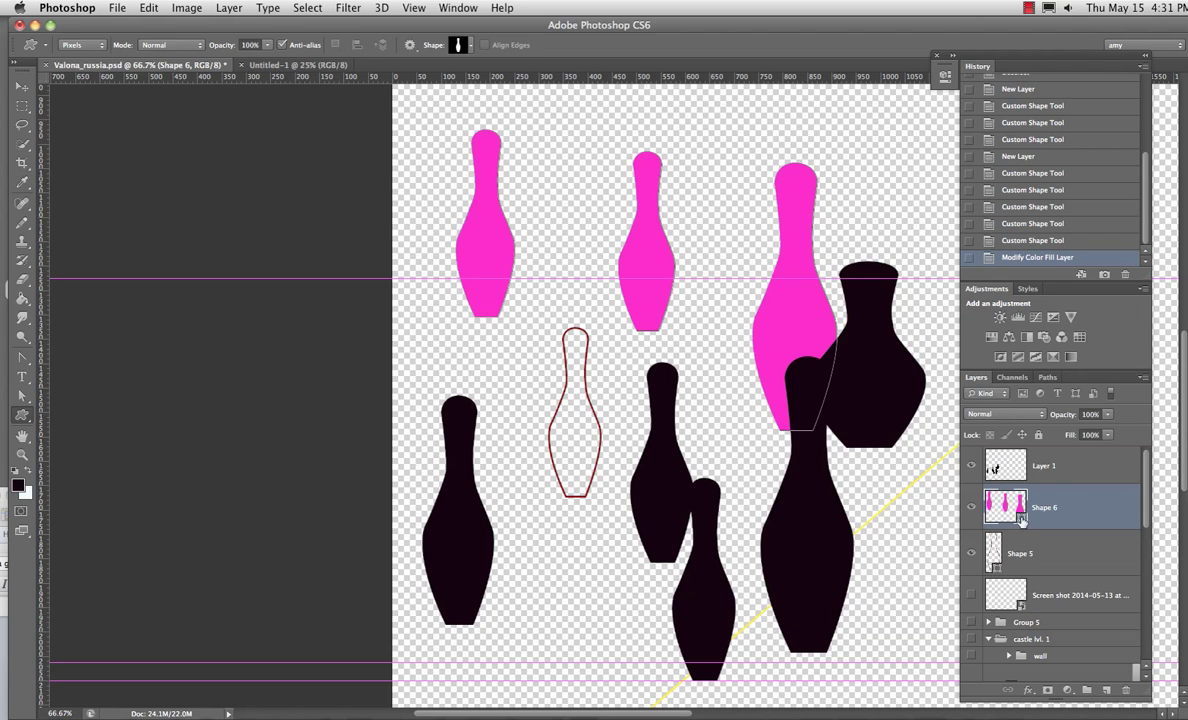
# - Hide Layer 1's black pixel pins and make Shape 6 the active layer
pyautogui.click(996, 470)
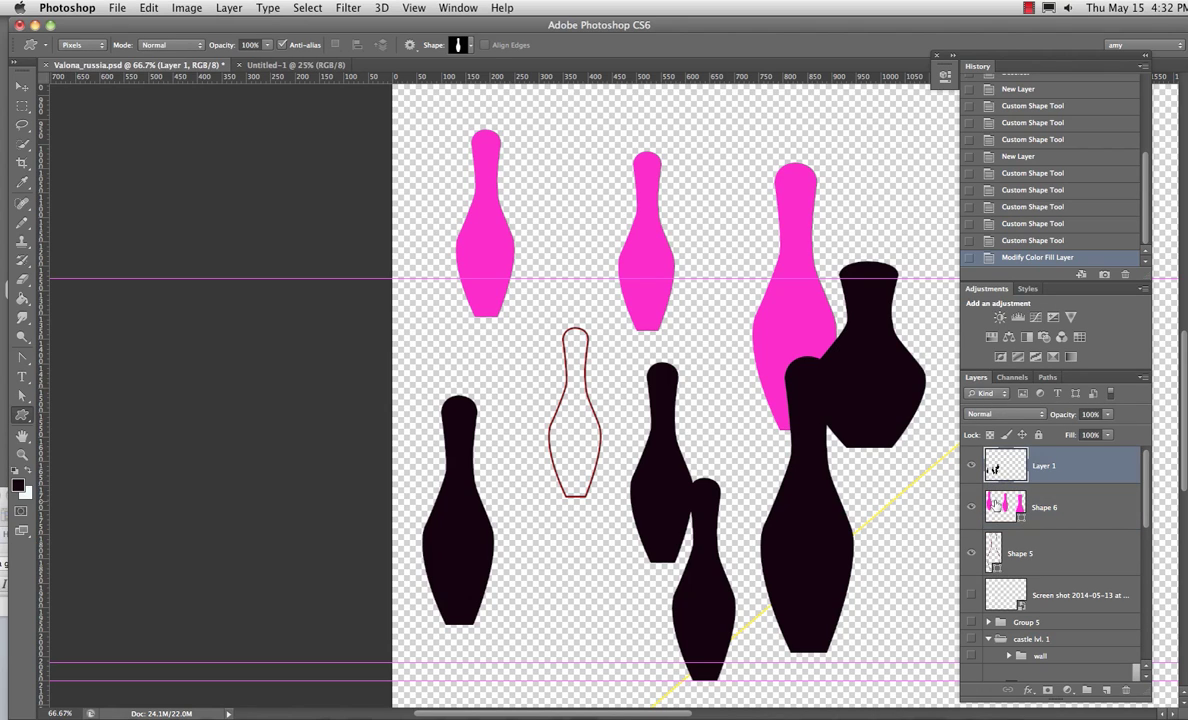
pyautogui.click(971, 465)
pyautogui.click(971, 465)
pyautogui.click(975, 464)
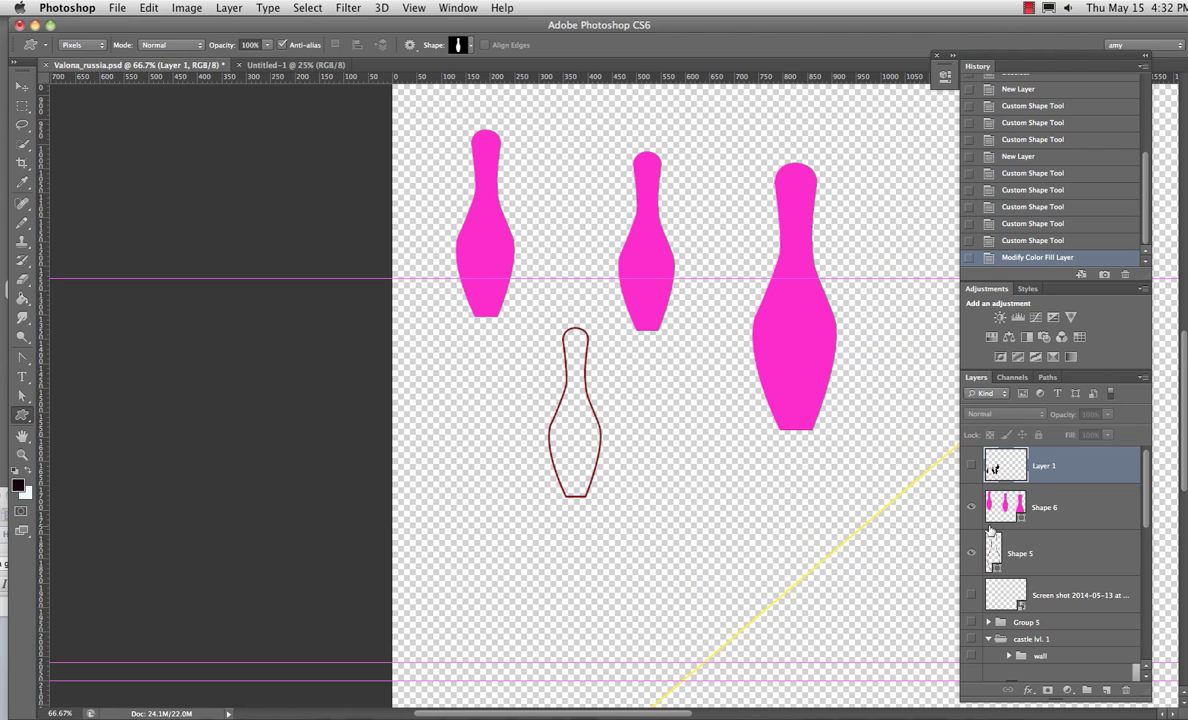
pyautogui.click(982, 512)
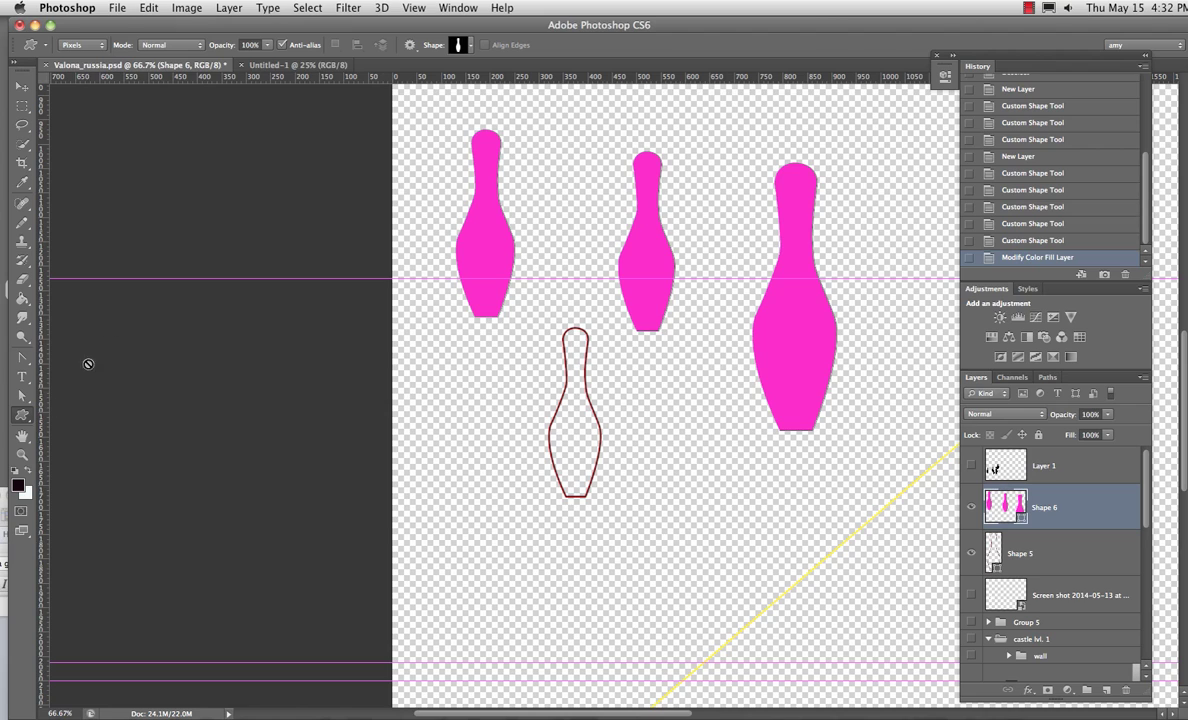
# - Open the custom shapes Preset Manager and select the two bowling-pin shapes
pyautogui.click(475, 47)
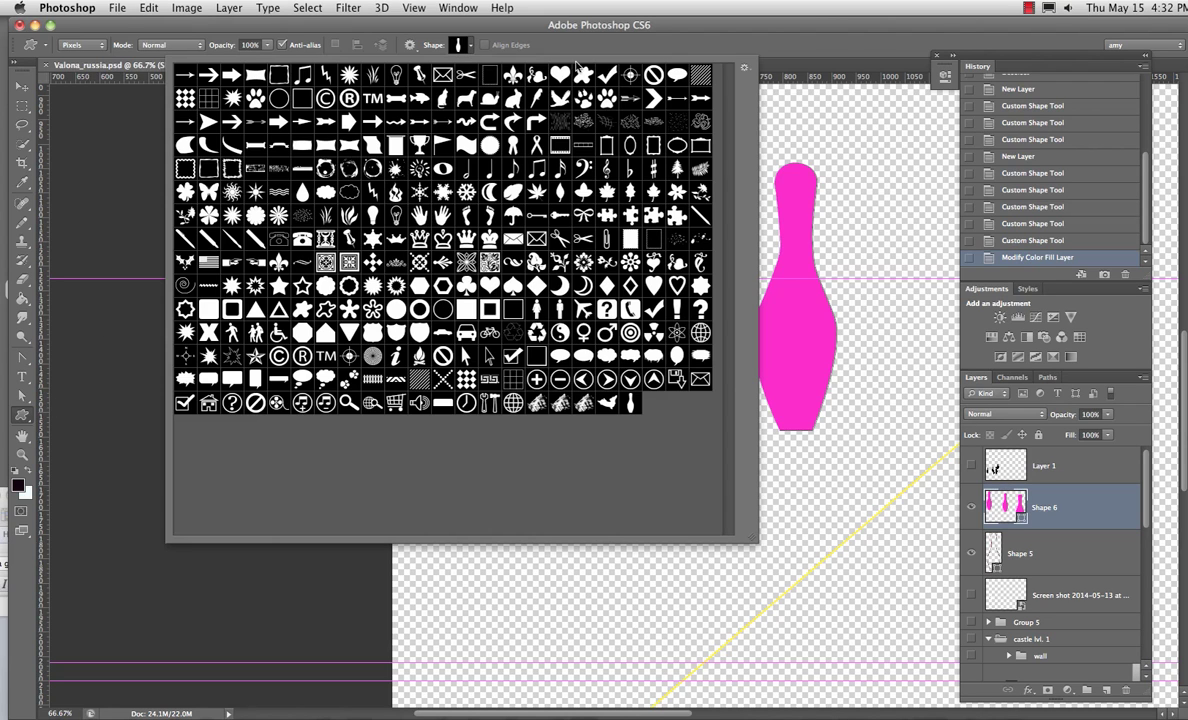
pyautogui.click(744, 69)
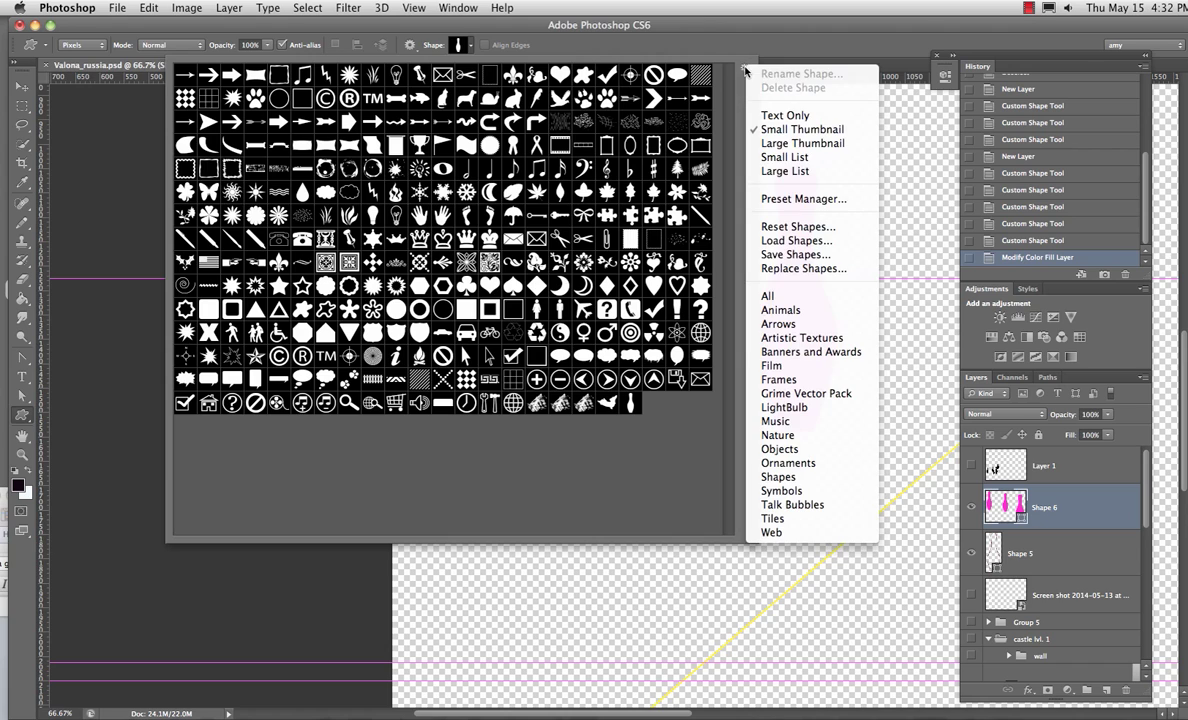
pyautogui.click(772, 257)
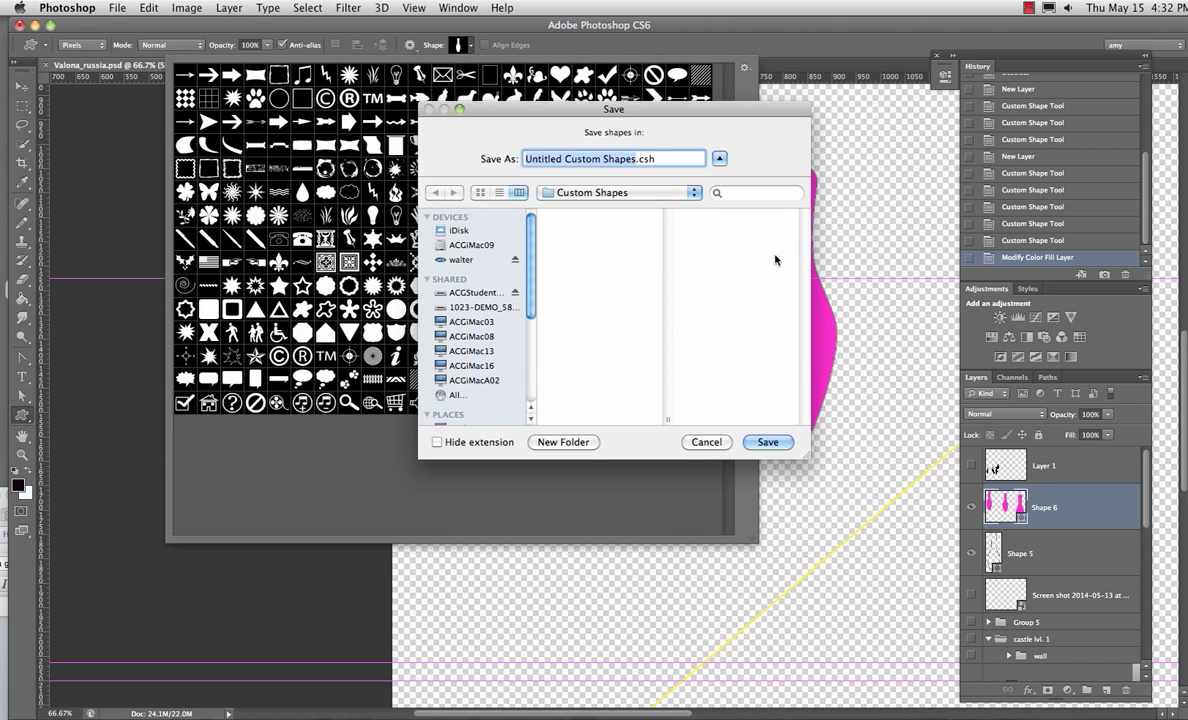
pyautogui.click(706, 442)
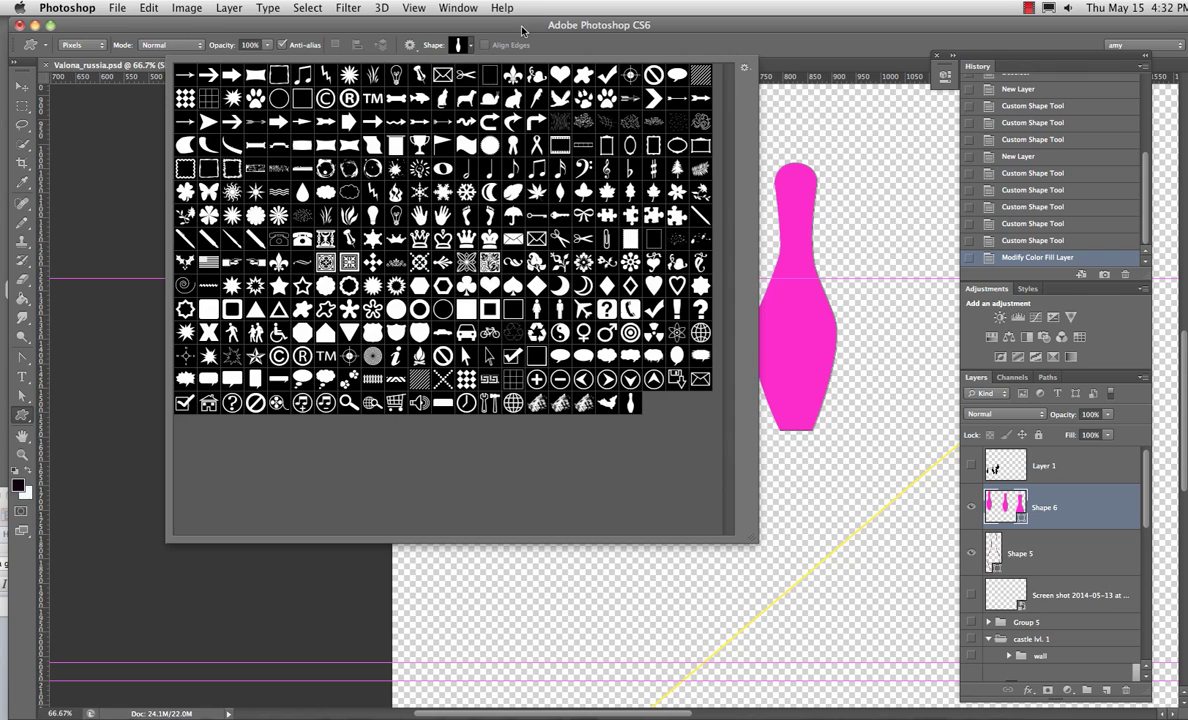
pyautogui.click(745, 69)
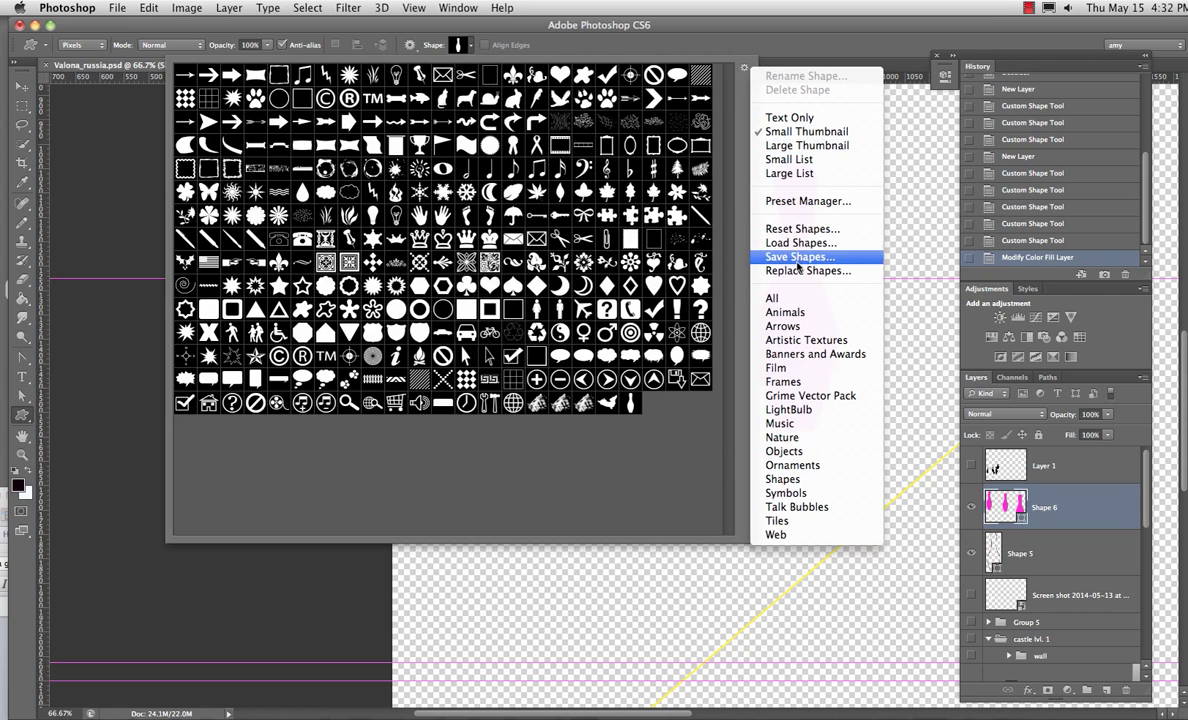
pyautogui.click(793, 202)
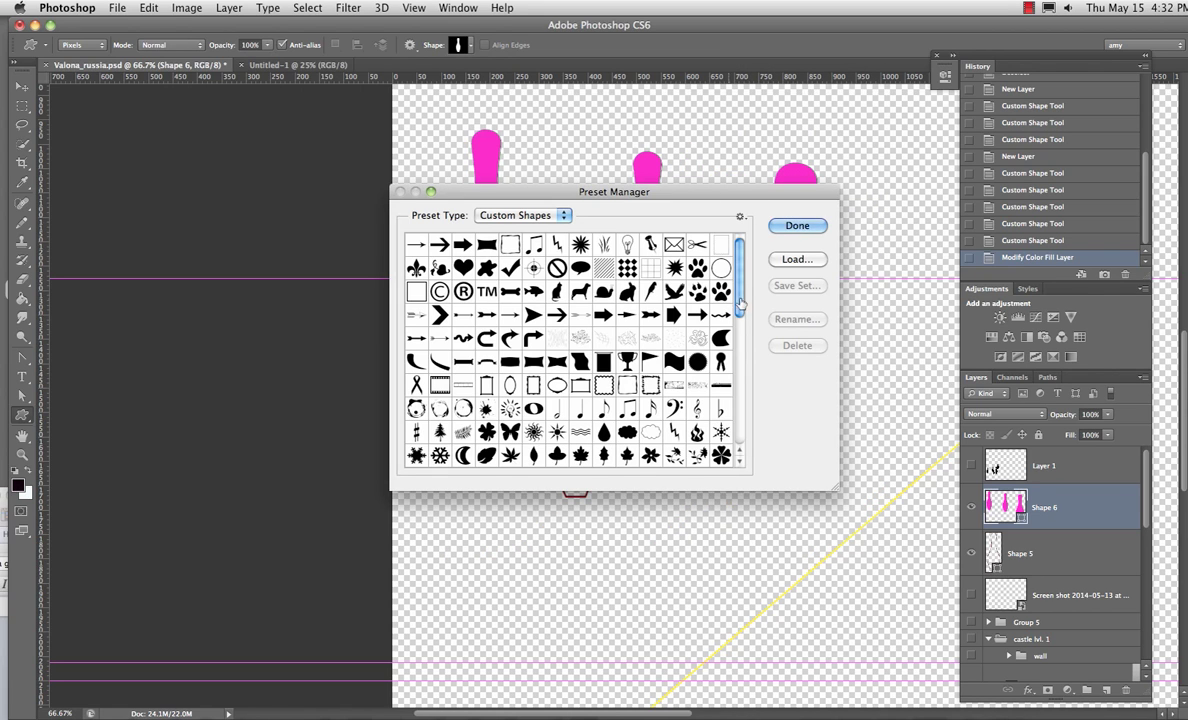
pyautogui.scroll(-10, 690, 426)
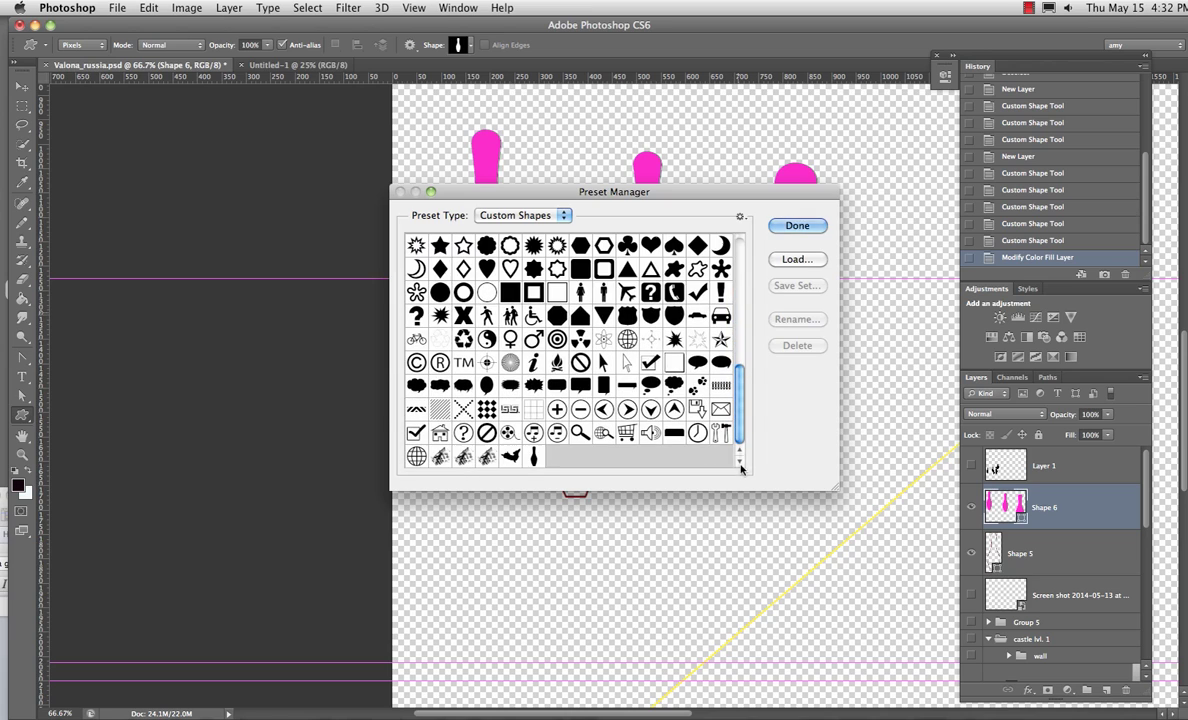
pyautogui.click(533, 457)
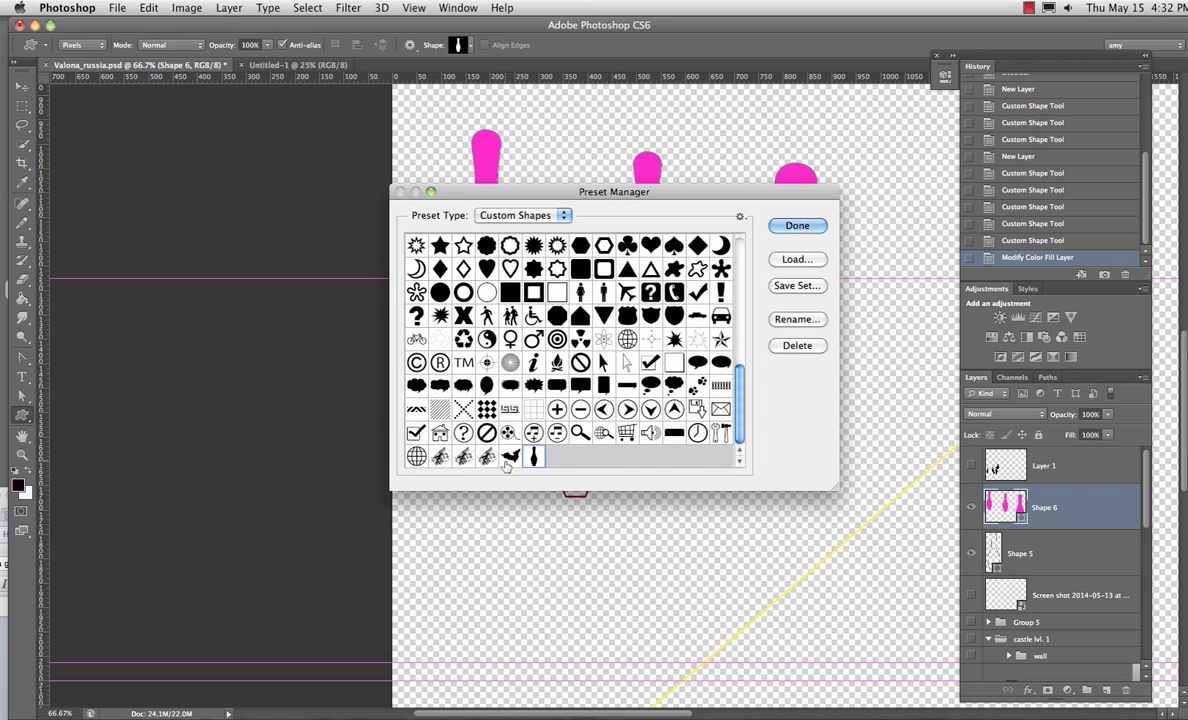
pyautogui.keyDown('shift'); pyautogui.click(510, 457); pyautogui.keyUp('shift')
# - Save the selected pin shapes as a set named 'bowling' on the Desktop
pyautogui.click(796, 284)
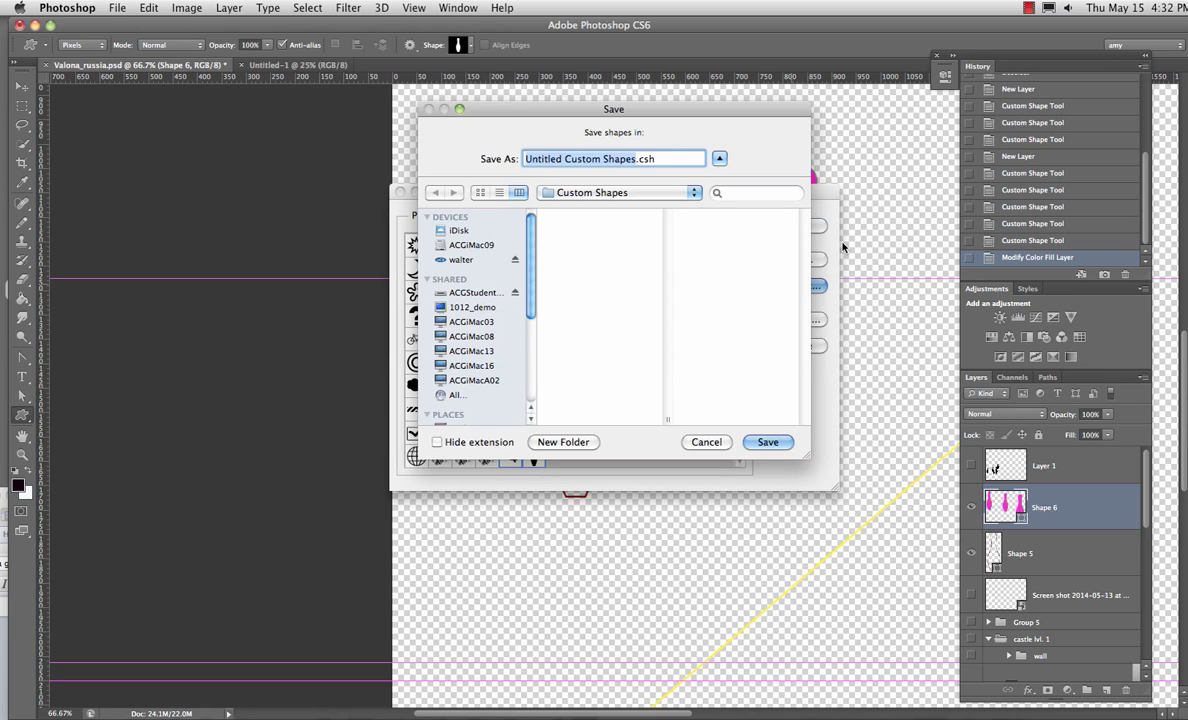
pyautogui.write('bowling')
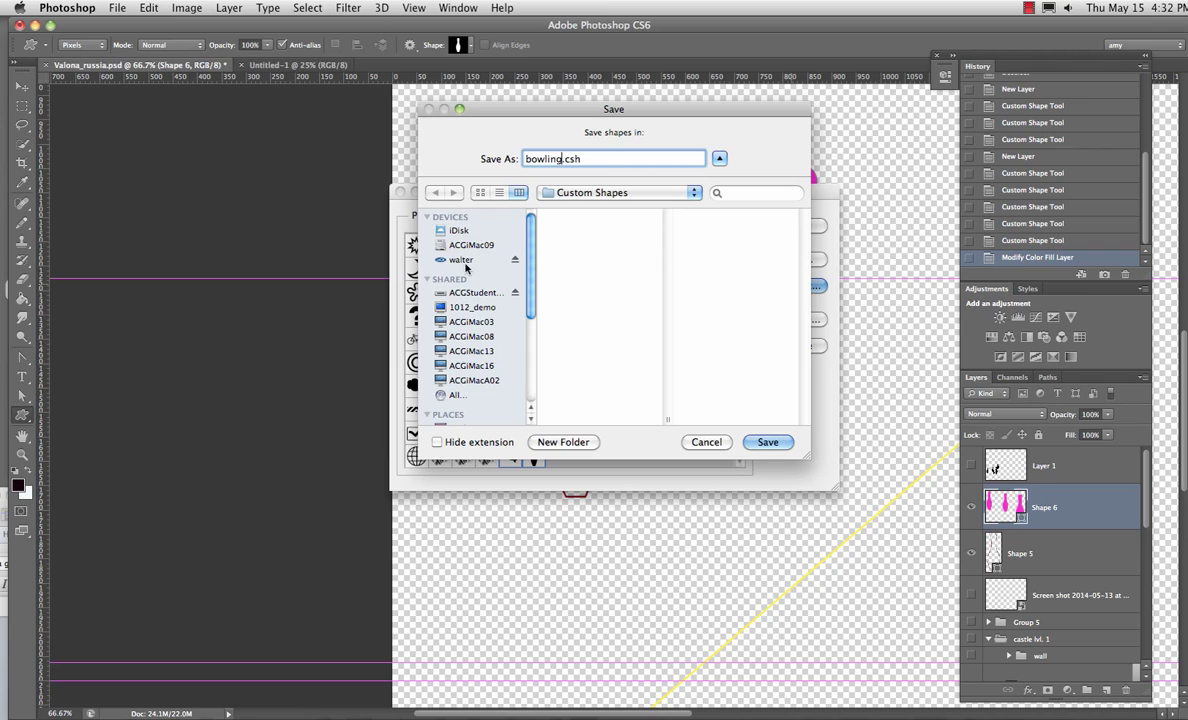
pyautogui.scroll(-1, 530, 346)
pyautogui.scroll(-2, 530, 346)
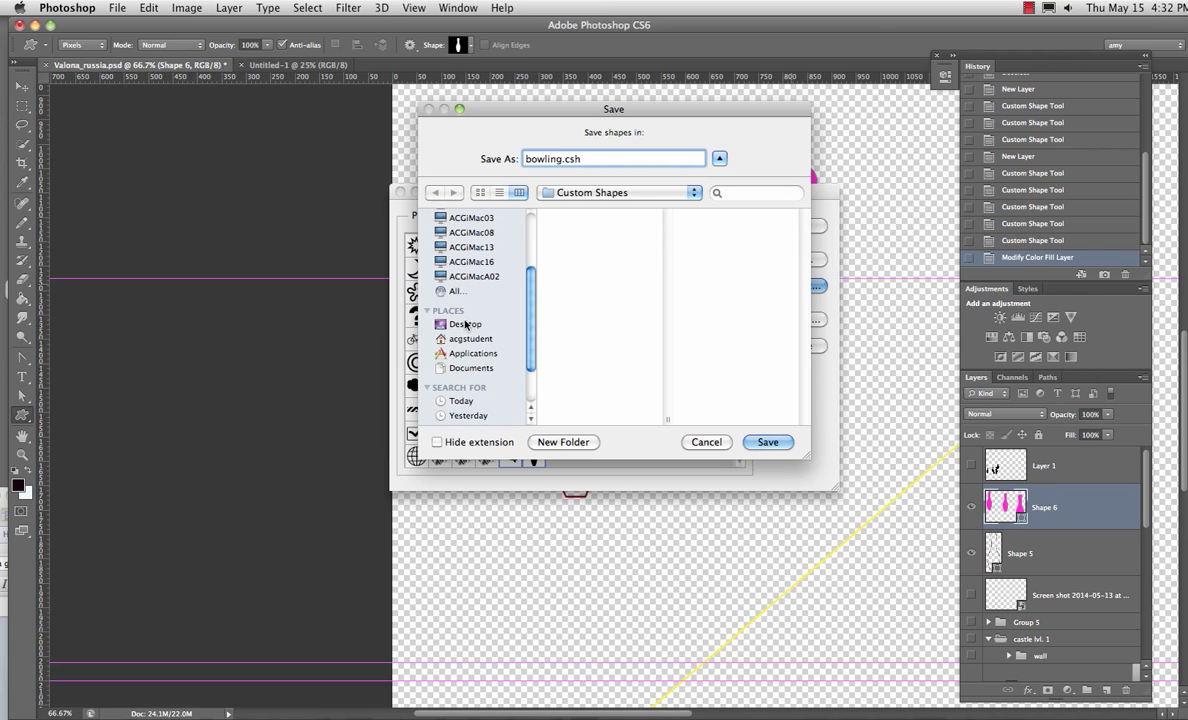
pyautogui.click(463, 297)
pyautogui.click(767, 441)
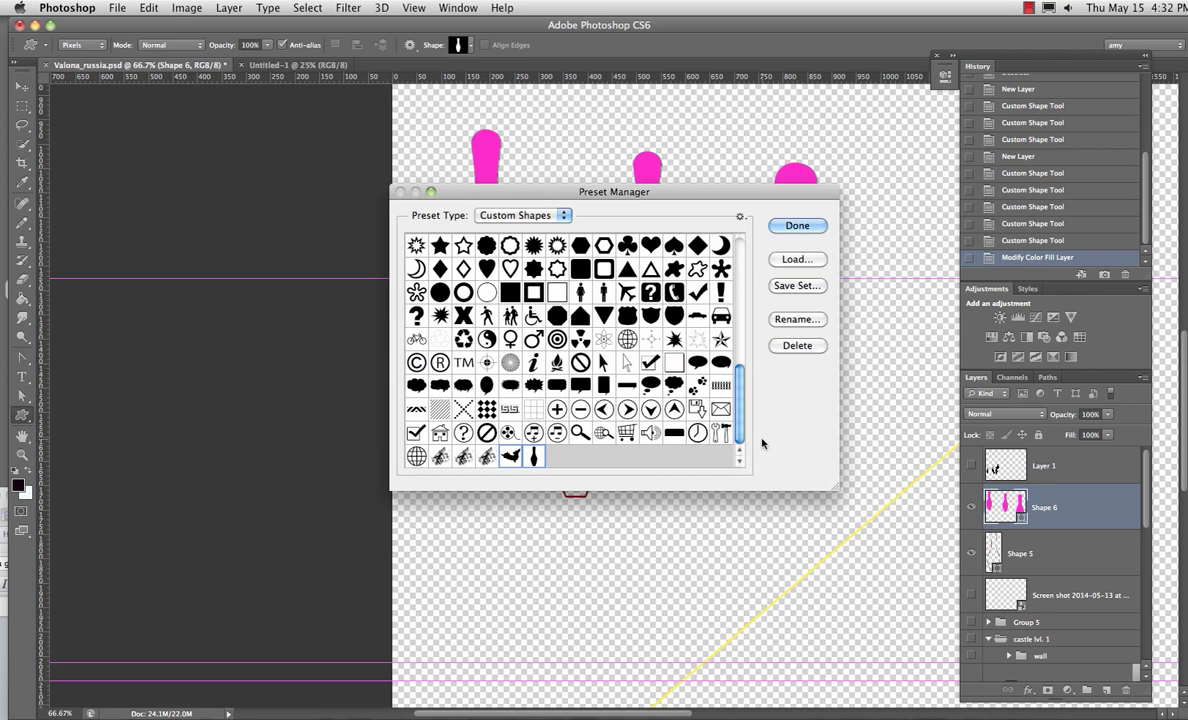
# - Close the Preset Manager and shift Photoshop and its panels aside to reveal the Desktop
pyautogui.click(797, 225)
pyautogui.moveTo(1100, 30); pyautogui.dragTo(942, 49)
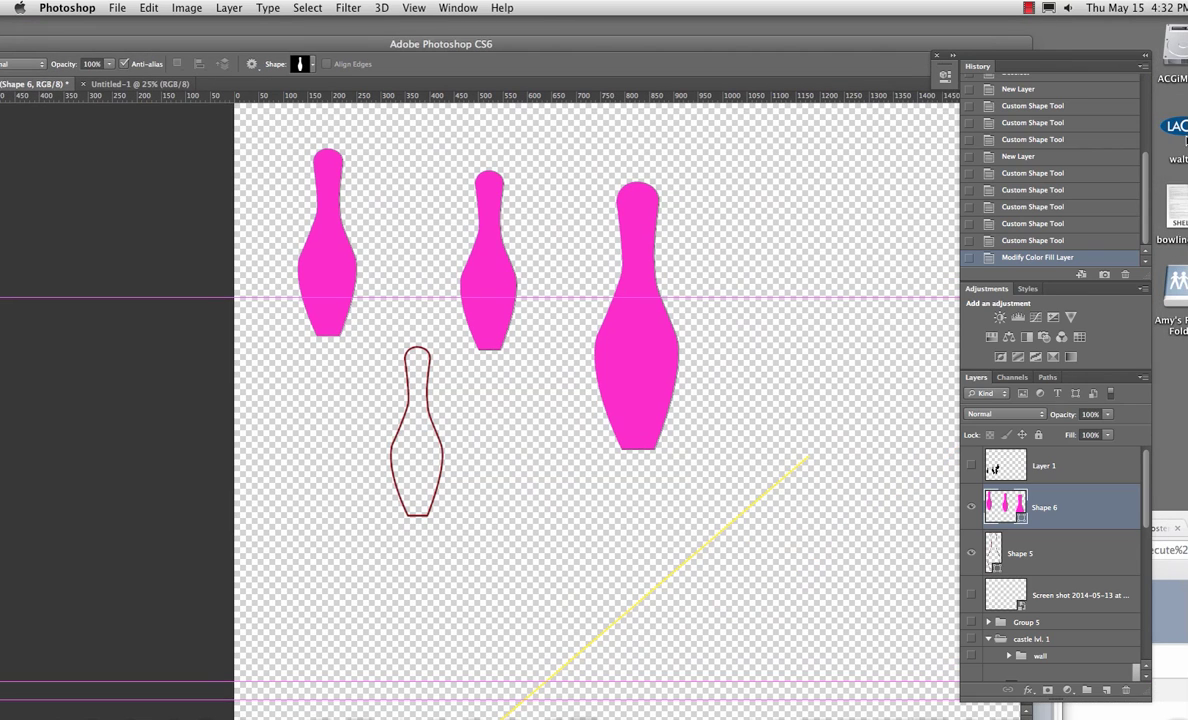
pyautogui.moveTo(1075, 74); pyautogui.dragTo(887, 111)
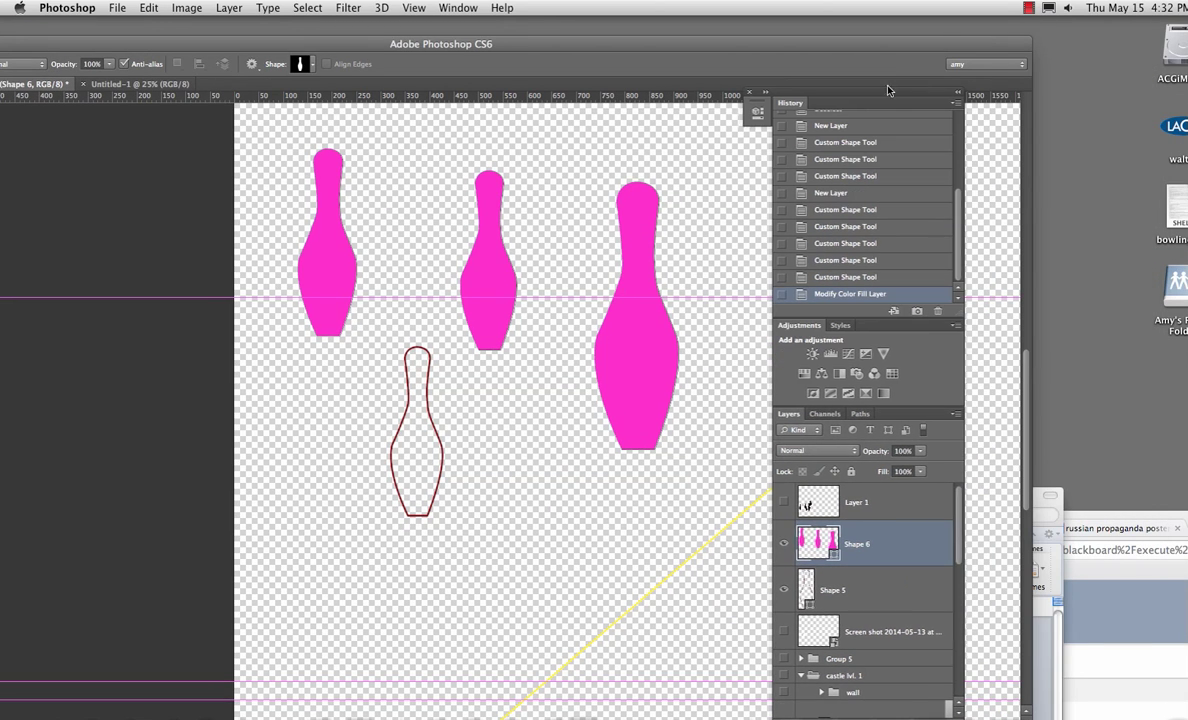
# - Quick Look bowling.csh on the Desktop to confirm it was saved, then return to ACG132
pyautogui.click(1174, 219)
pyautogui.press('space')
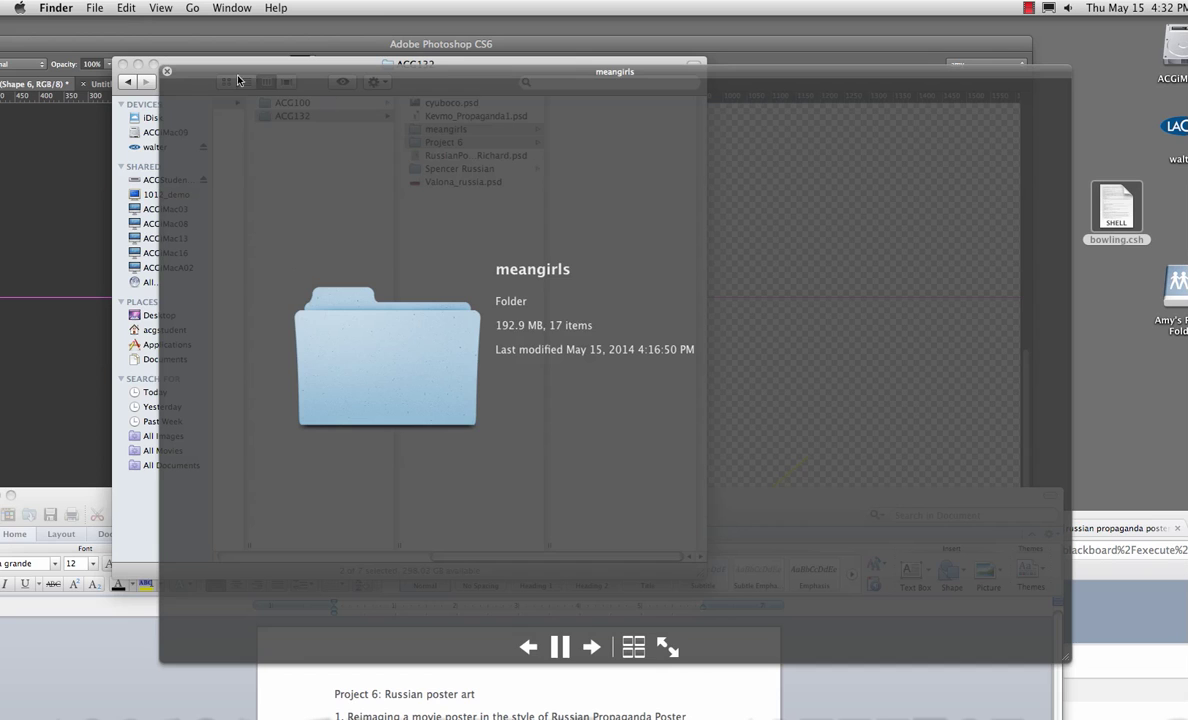
pyautogui.click(167, 72)
pyautogui.click(505, 350)
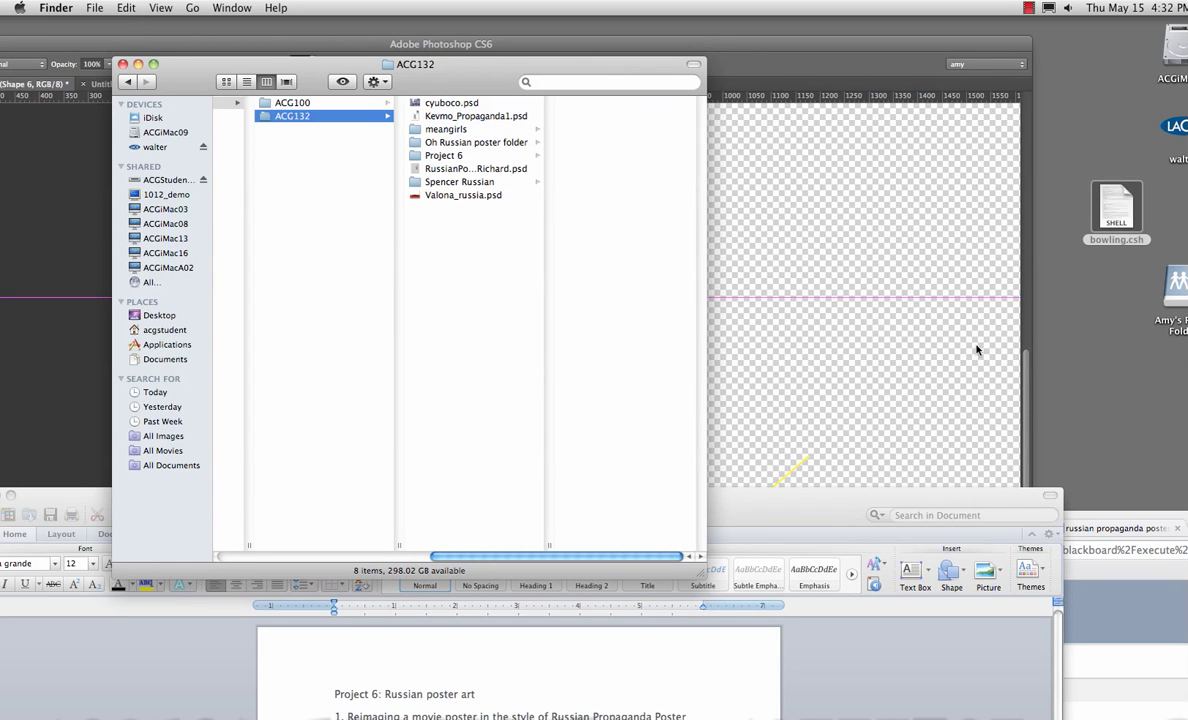
# - Restore Photoshop full screen with panels docked, then show and select Layer 1's black pins
pyautogui.click(849, 46)
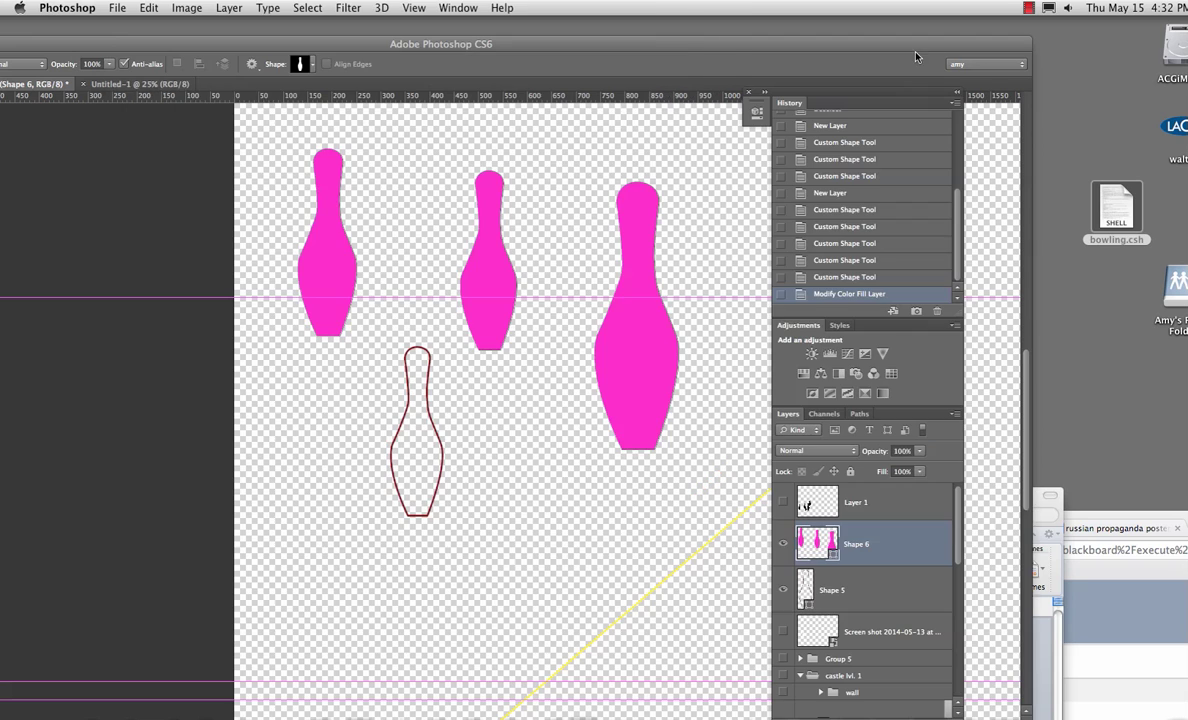
pyautogui.moveTo(703, 52); pyautogui.dragTo(849, 21)
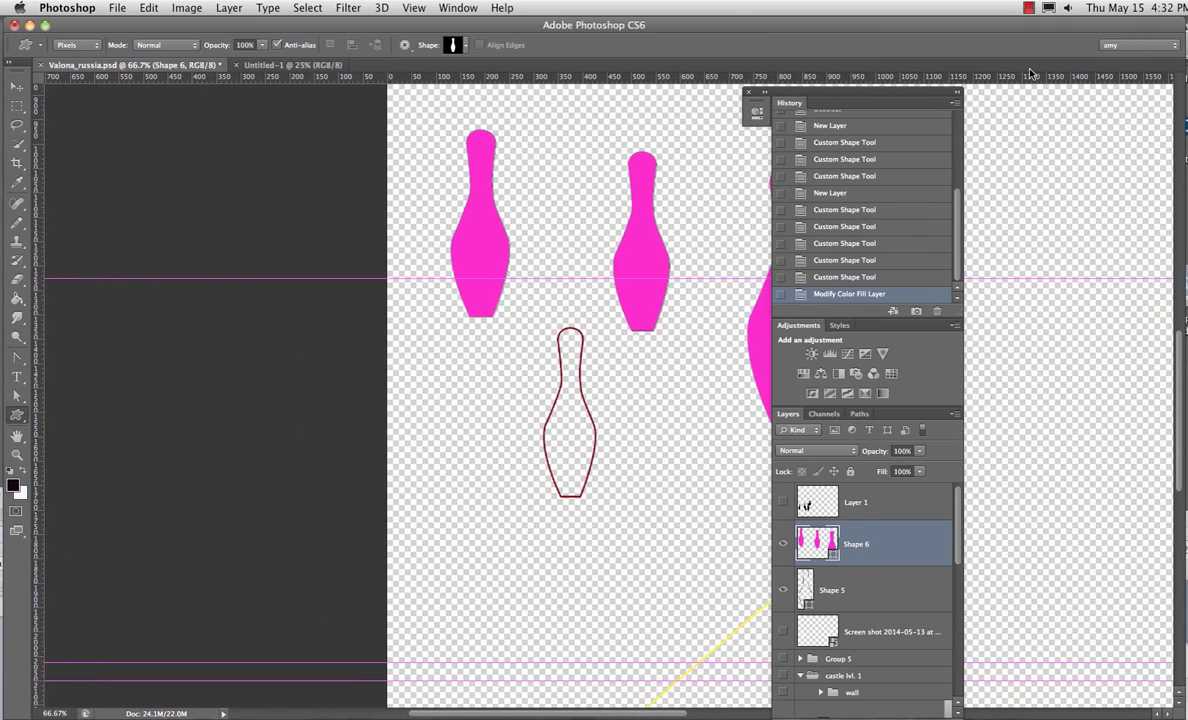
pyautogui.moveTo(840, 88); pyautogui.dragTo(1030, 68)
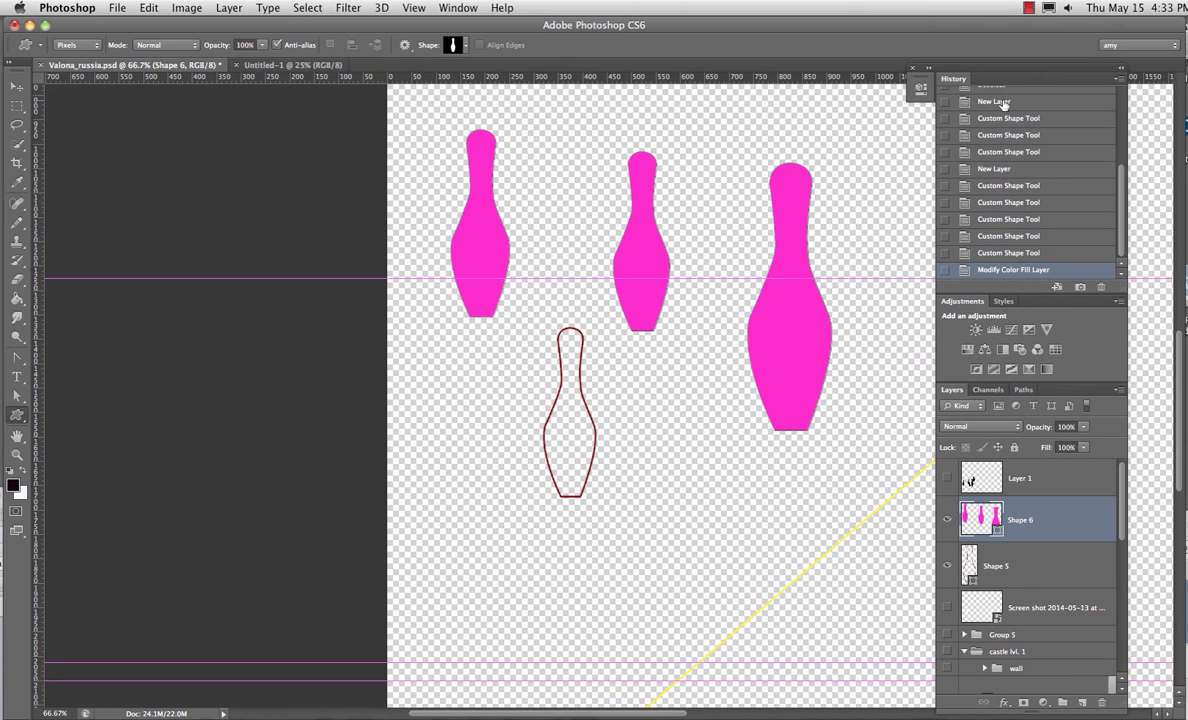
pyautogui.click(946, 479)
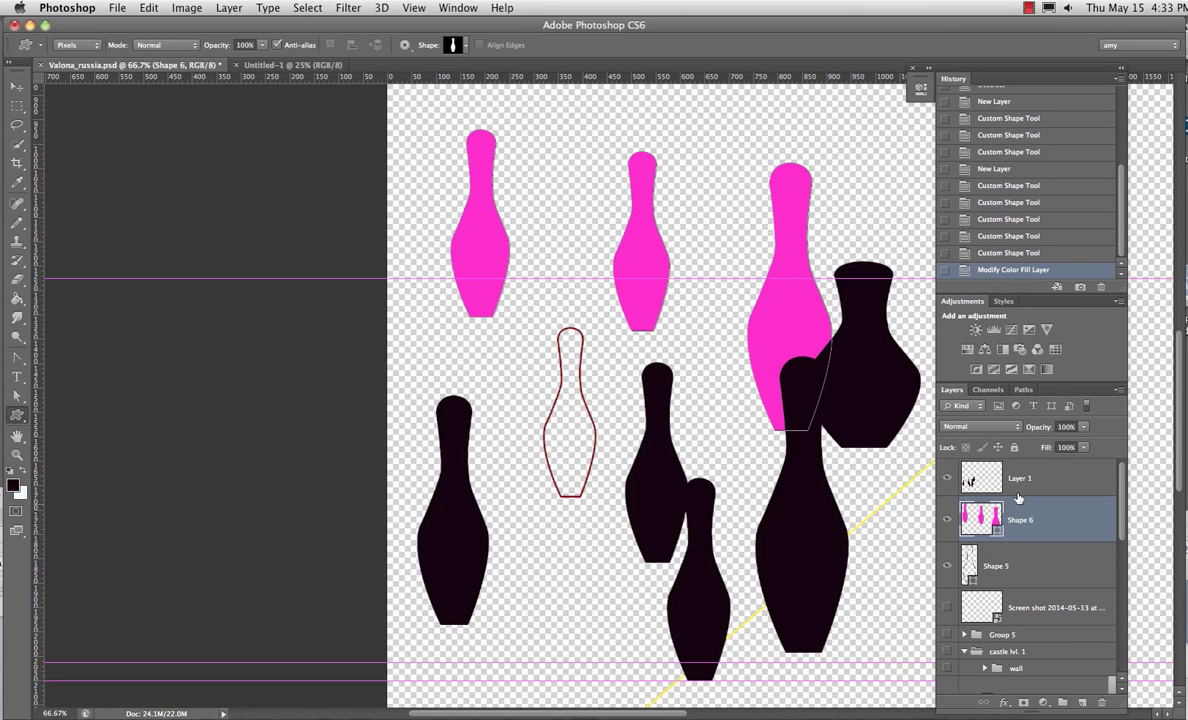
pyautogui.click(975, 487)
pyautogui.scroll(5, 643, 357)
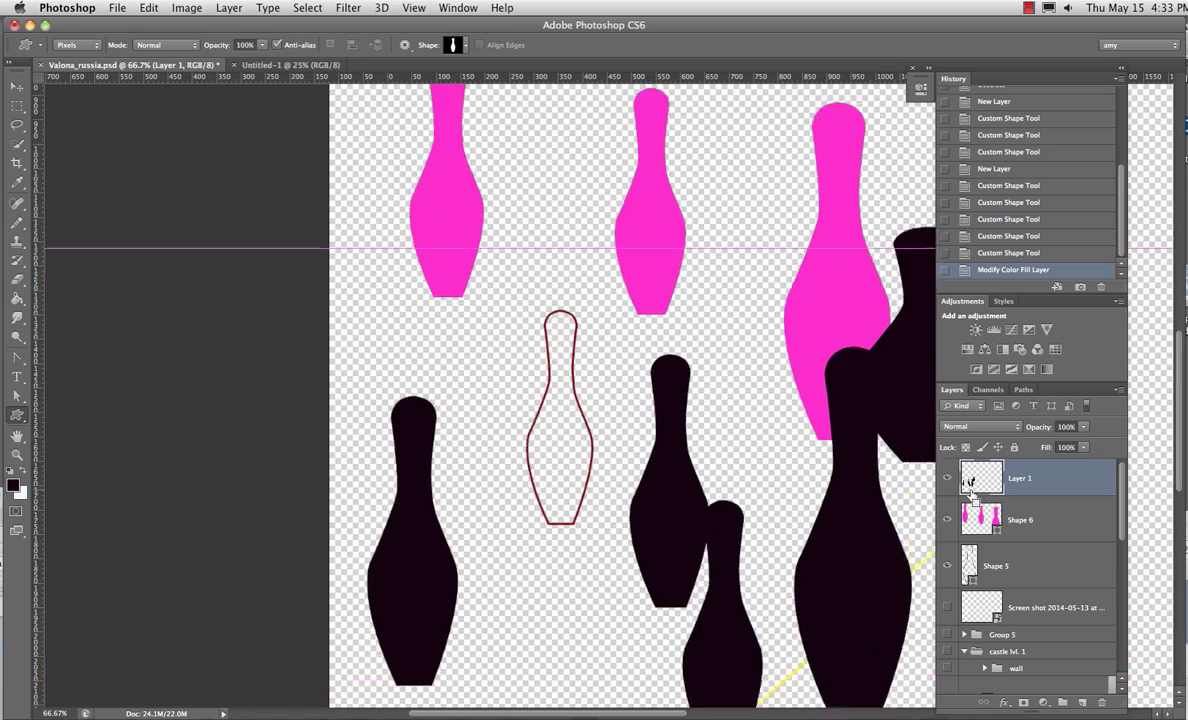
pyautogui.scroll(2, 537, 524)
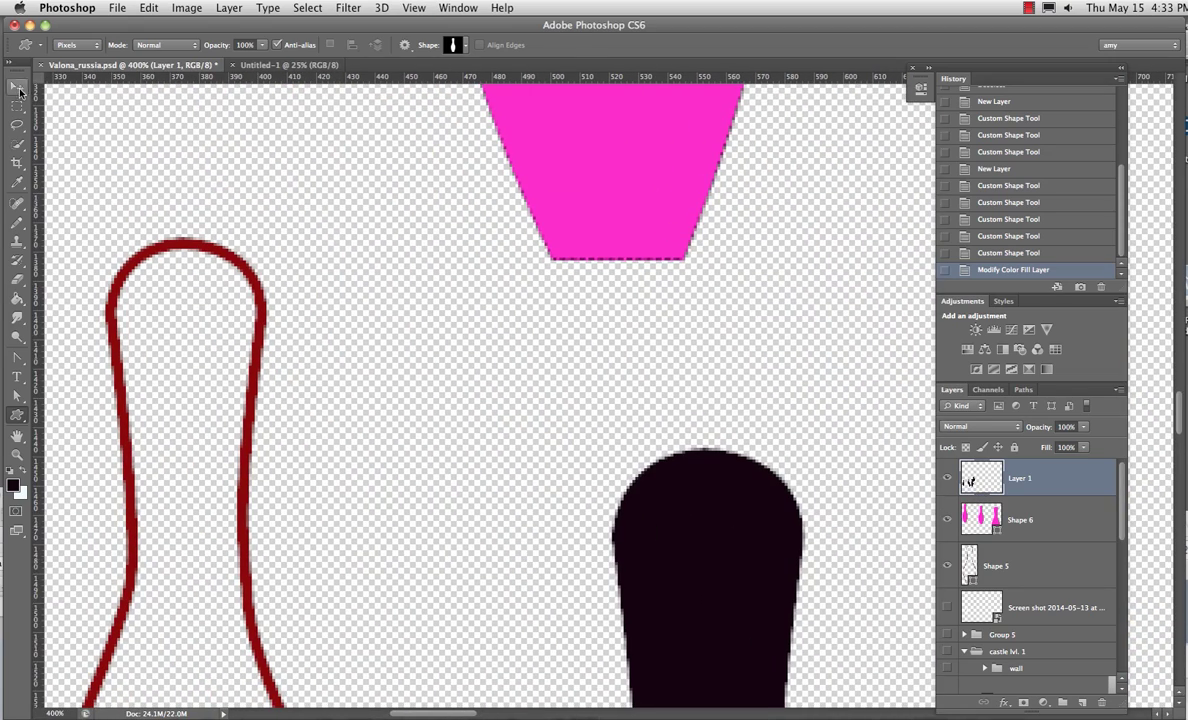
# - Switch to the Move tool and hide the pink Shape 6 layer
pyautogui.click(17, 87)
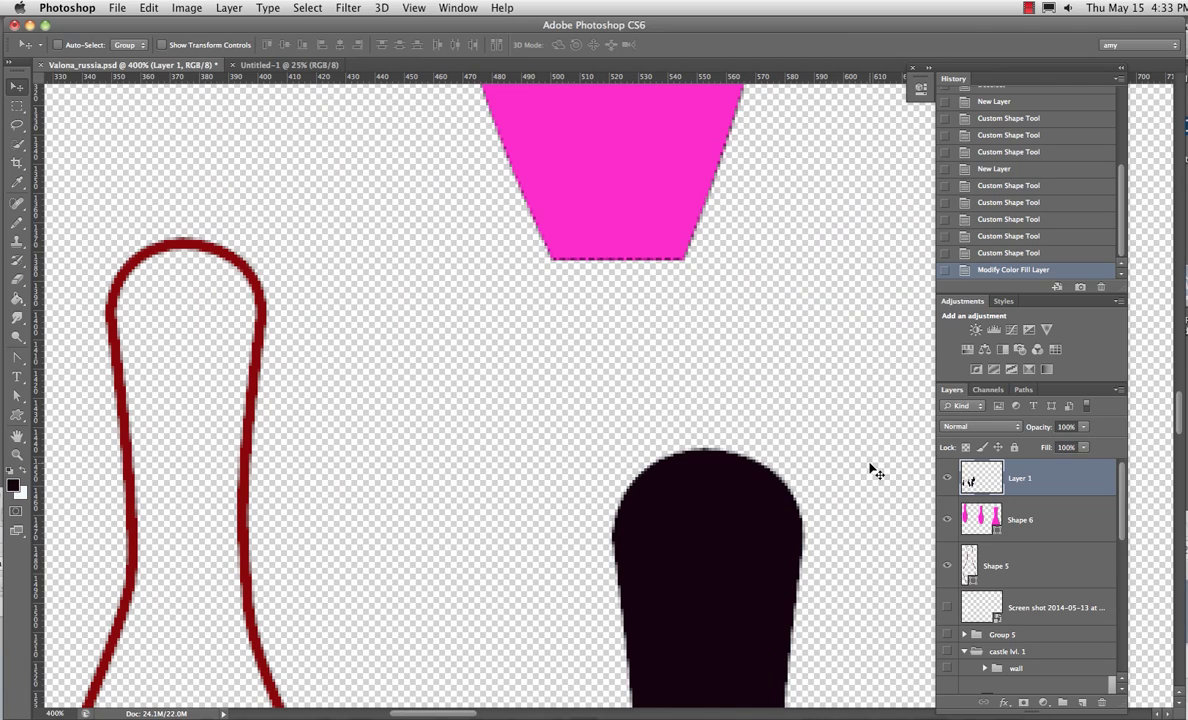
pyautogui.click(947, 520)
pyautogui.click(947, 520)
pyautogui.click(947, 520)
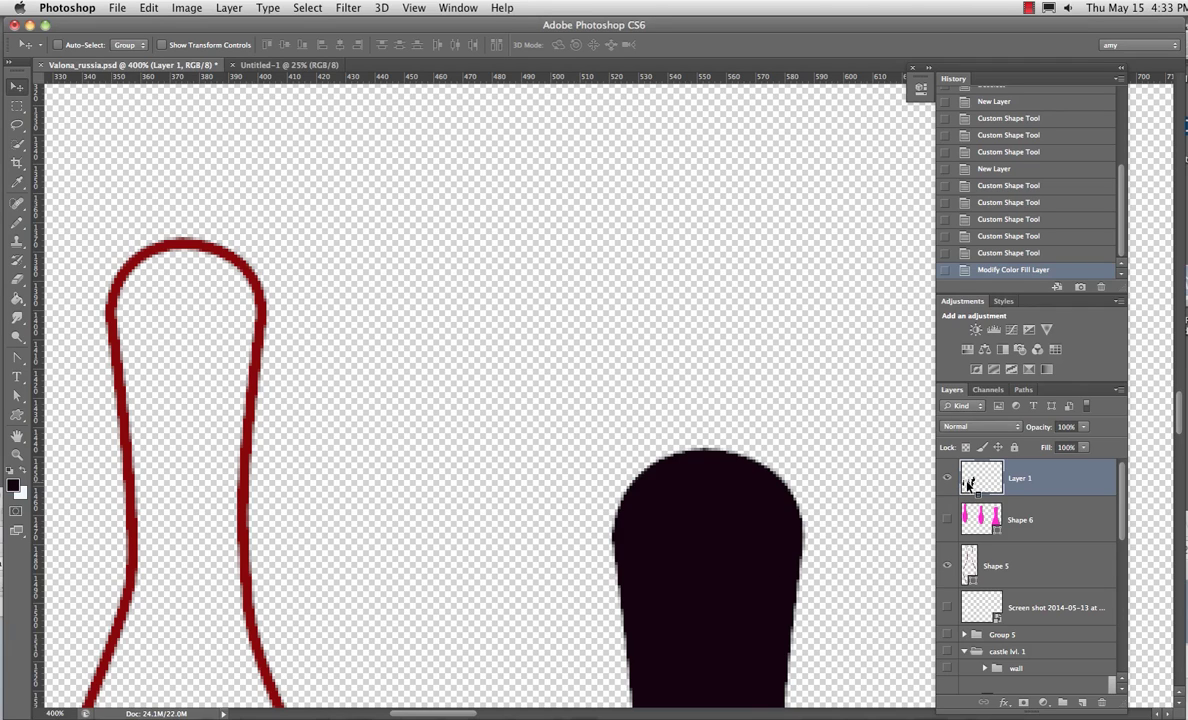
# - Magic Wand-select all of Layer 1's black bottle shapes, then zoom out to 66.7%
pyautogui.press('w')
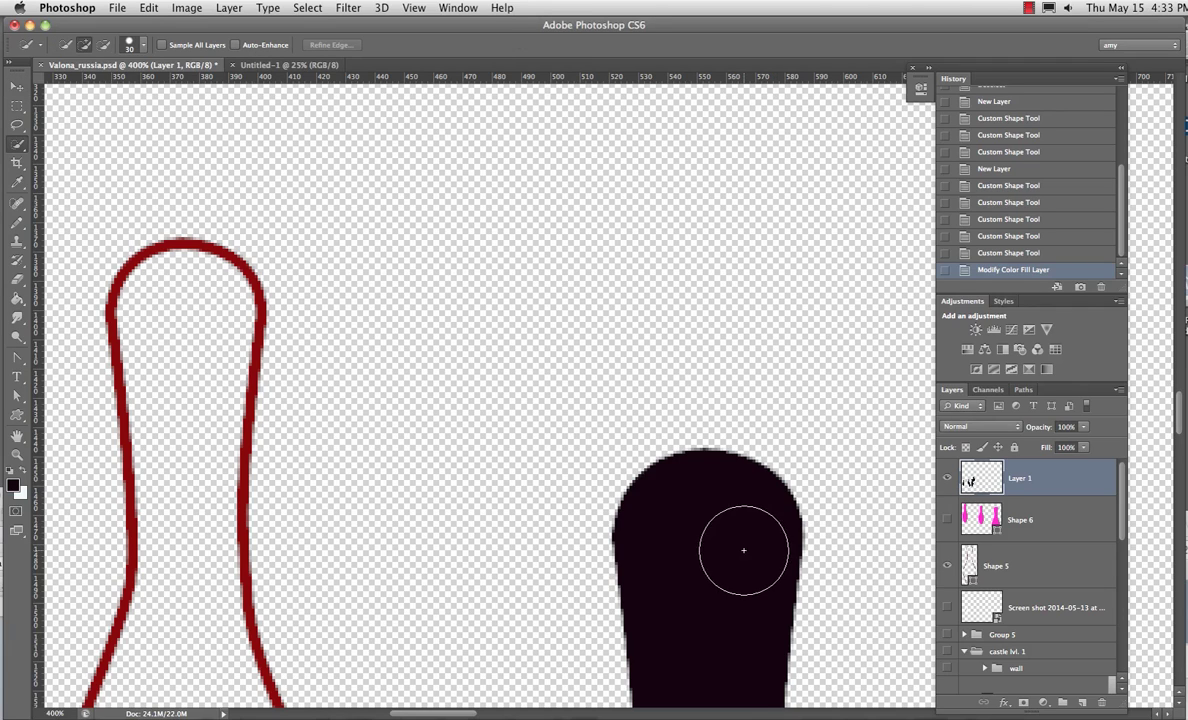
pyautogui.moveTo(633, 487); pyautogui.dragTo(670, 505)
pyautogui.click(19, 147)
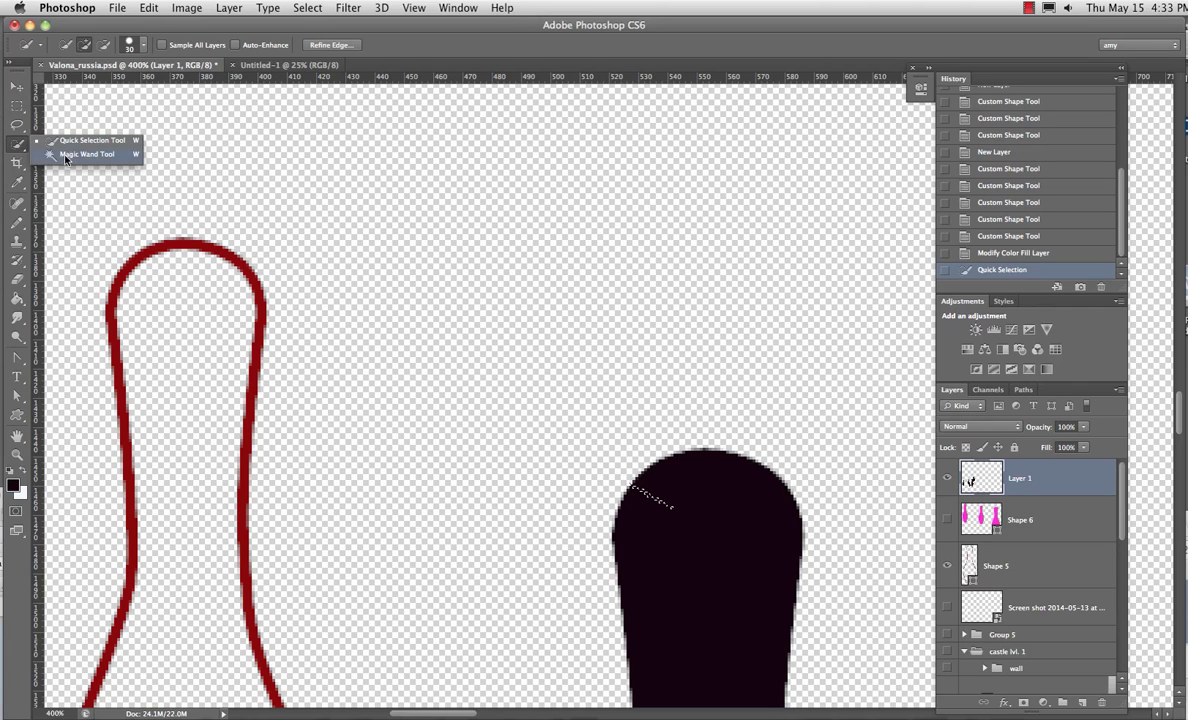
pyautogui.click(65, 155)
pyautogui.click(653, 500)
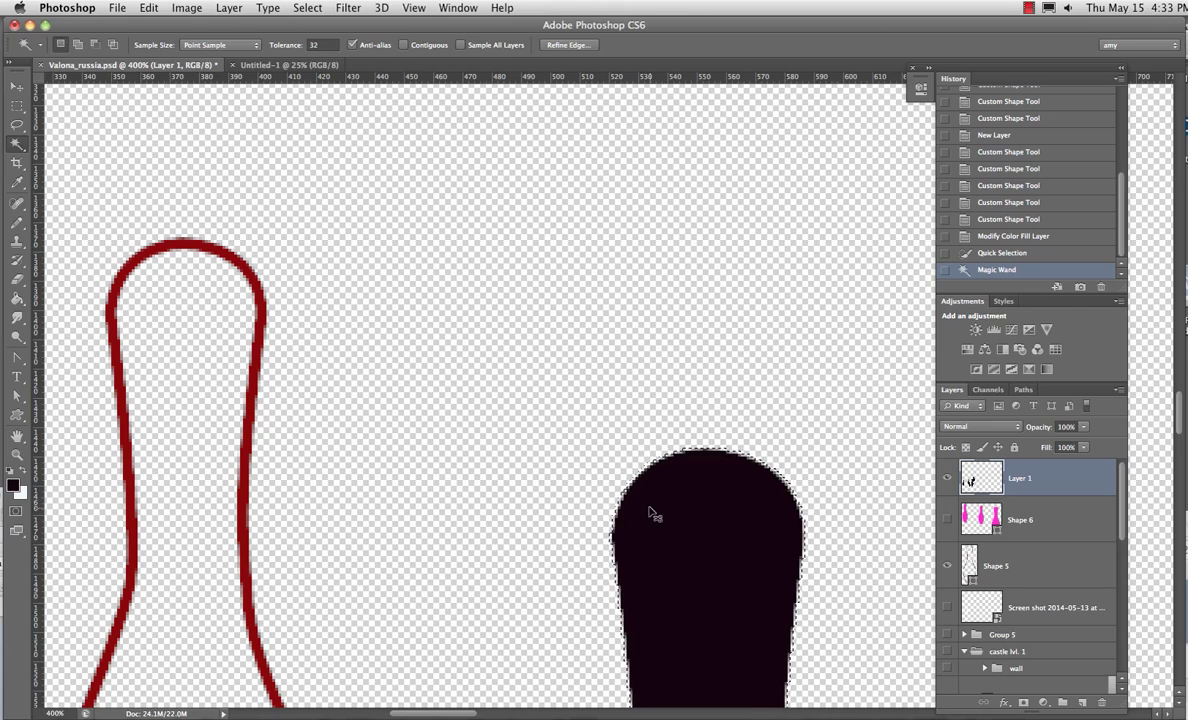
pyautogui.scroll(-5, 649, 512)
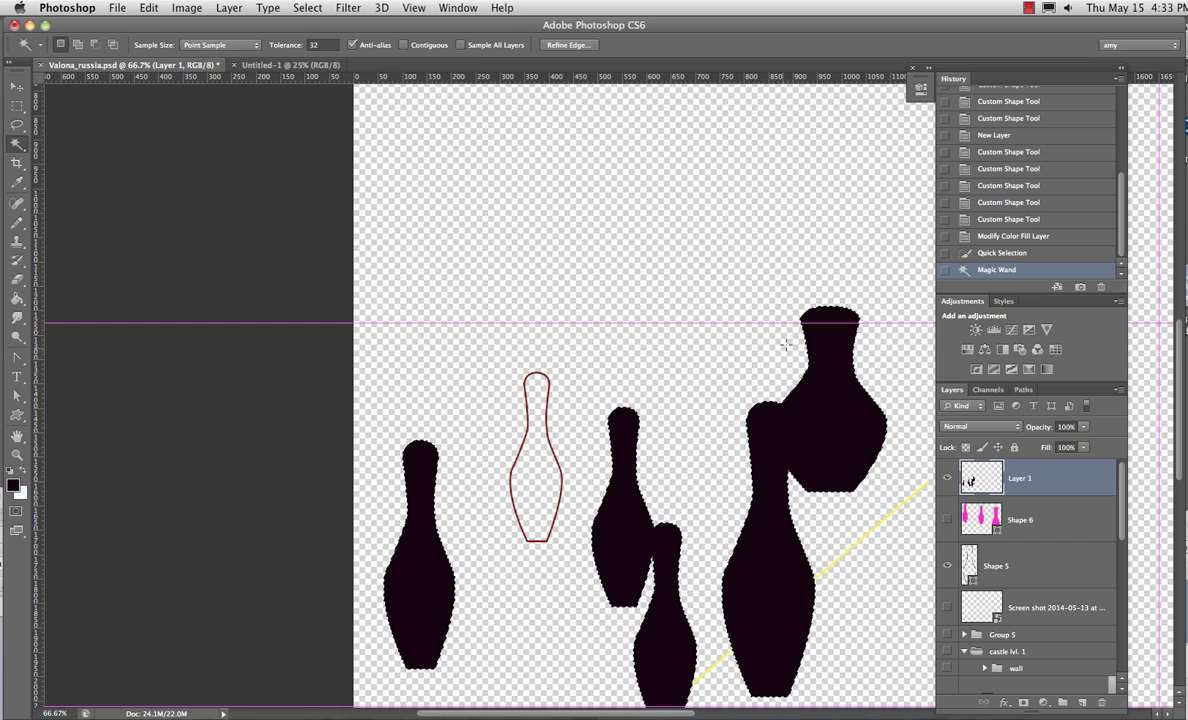
# - Deselect, then delete Layer 1 and the pink Shape 6 layer
pyautogui.press('super+d')
pyautogui.moveTo(988, 487); pyautogui.dragTo(1101, 702)
pyautogui.moveTo(971, 485); pyautogui.dragTo(1101, 702)
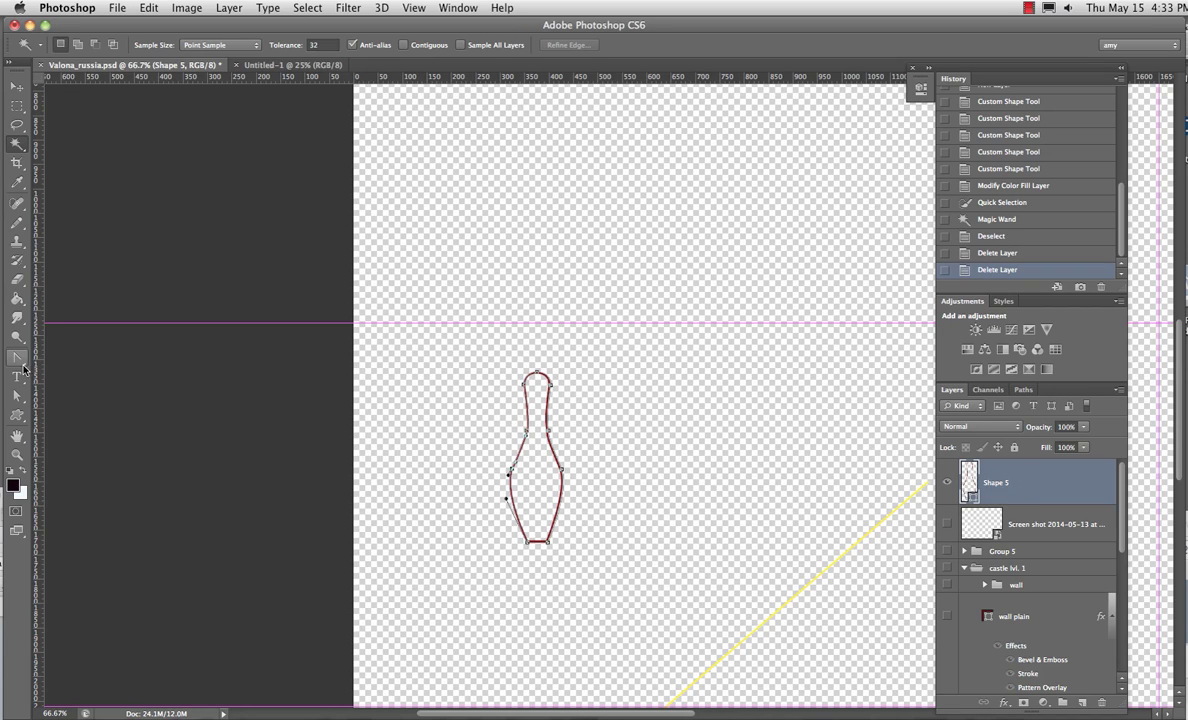
# - Choose the Custom Shape Tool and add a new empty layer above Shape 5
pyautogui.click(17, 416)
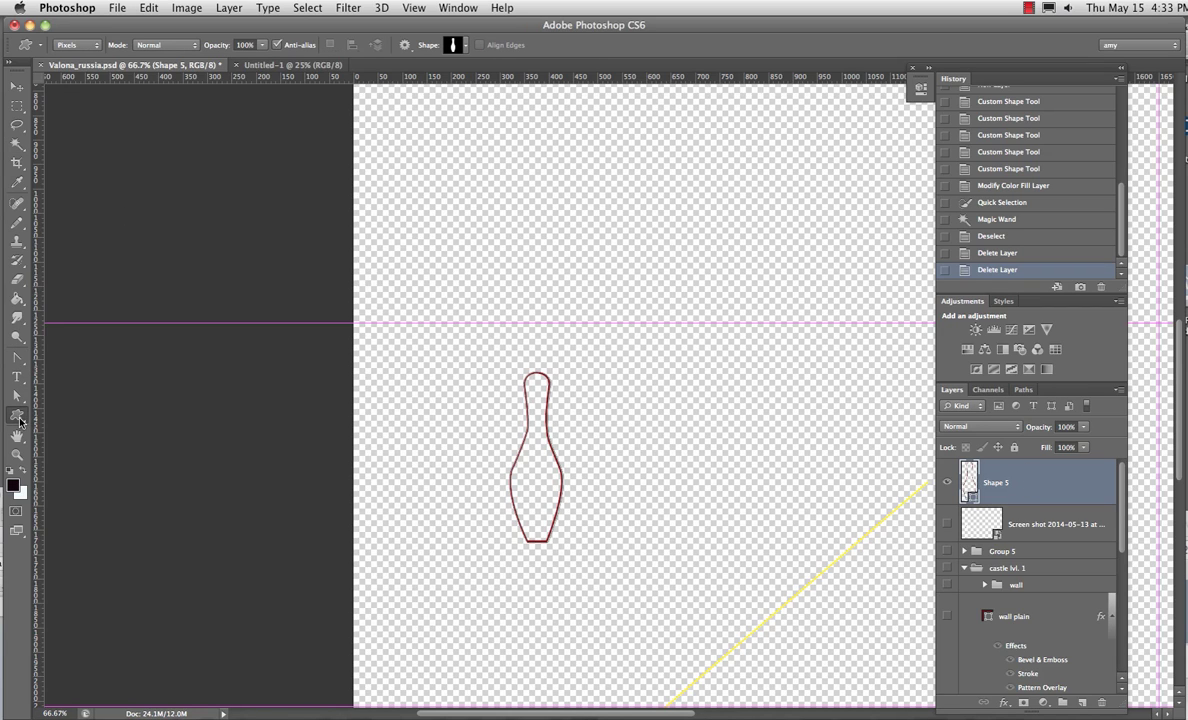
pyautogui.rightClick(19, 421)
pyautogui.click(93, 478)
pyautogui.click(1080, 701)
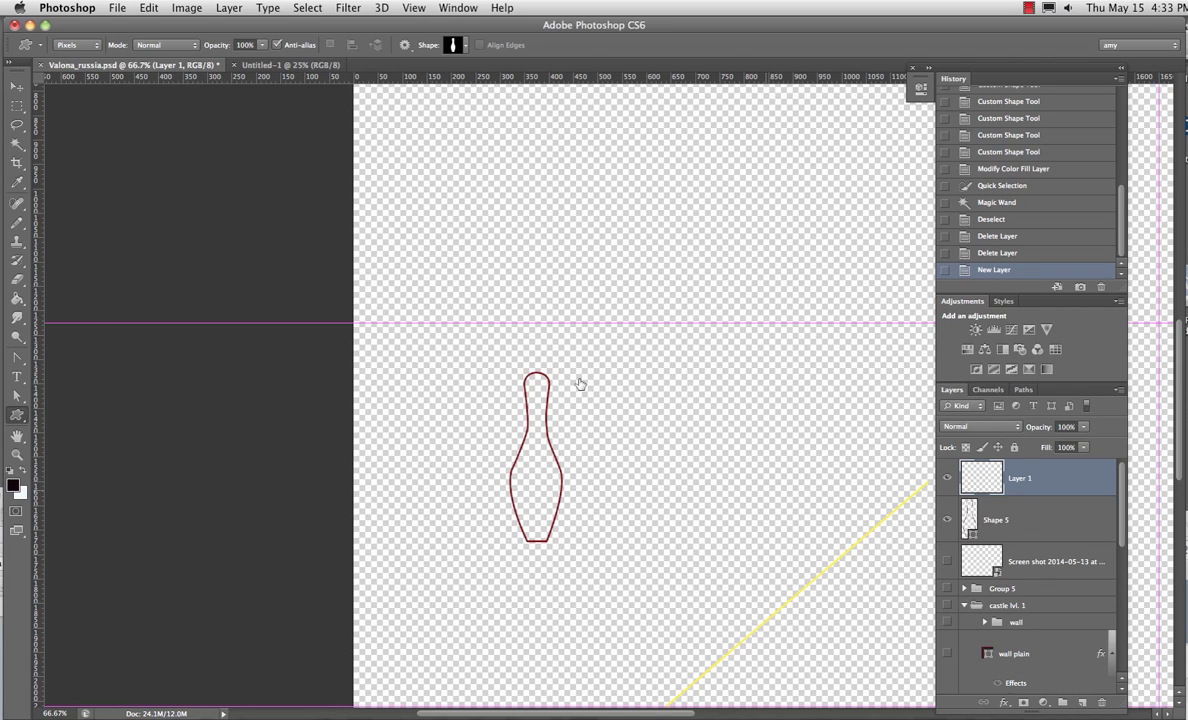
pyautogui.click(88, 45)
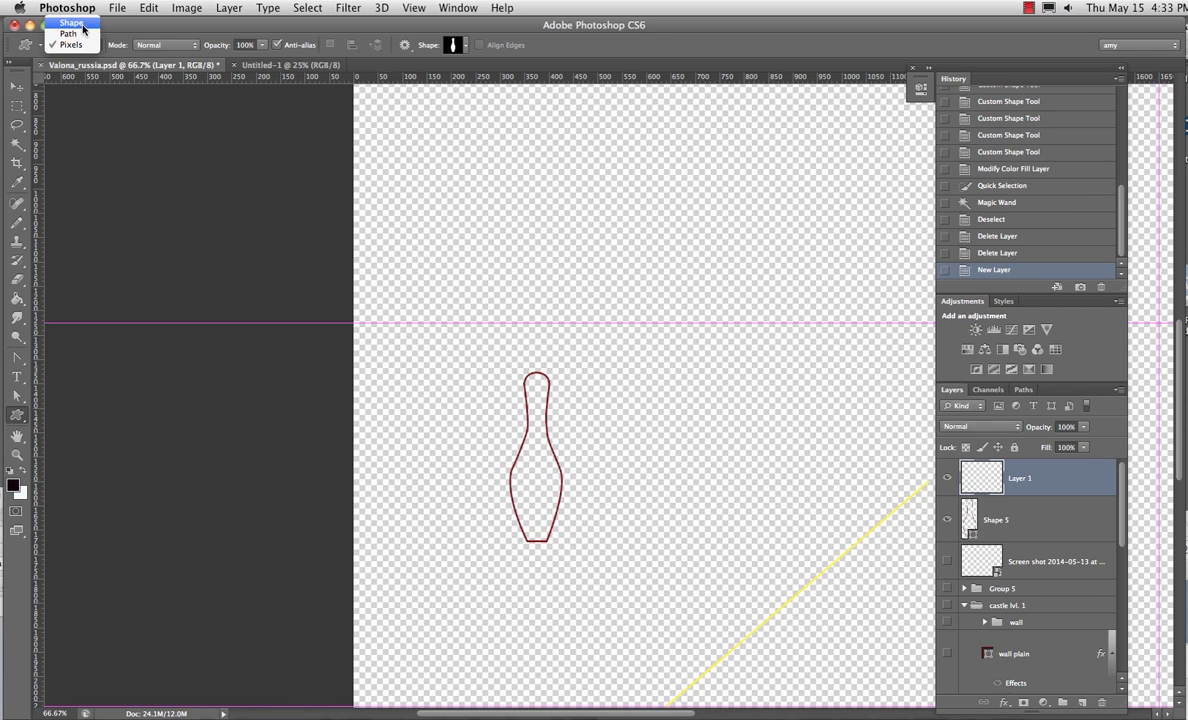
# - Set the tool to Shape mode and draw two trial bowling pins at upper left
pyautogui.press('Return')
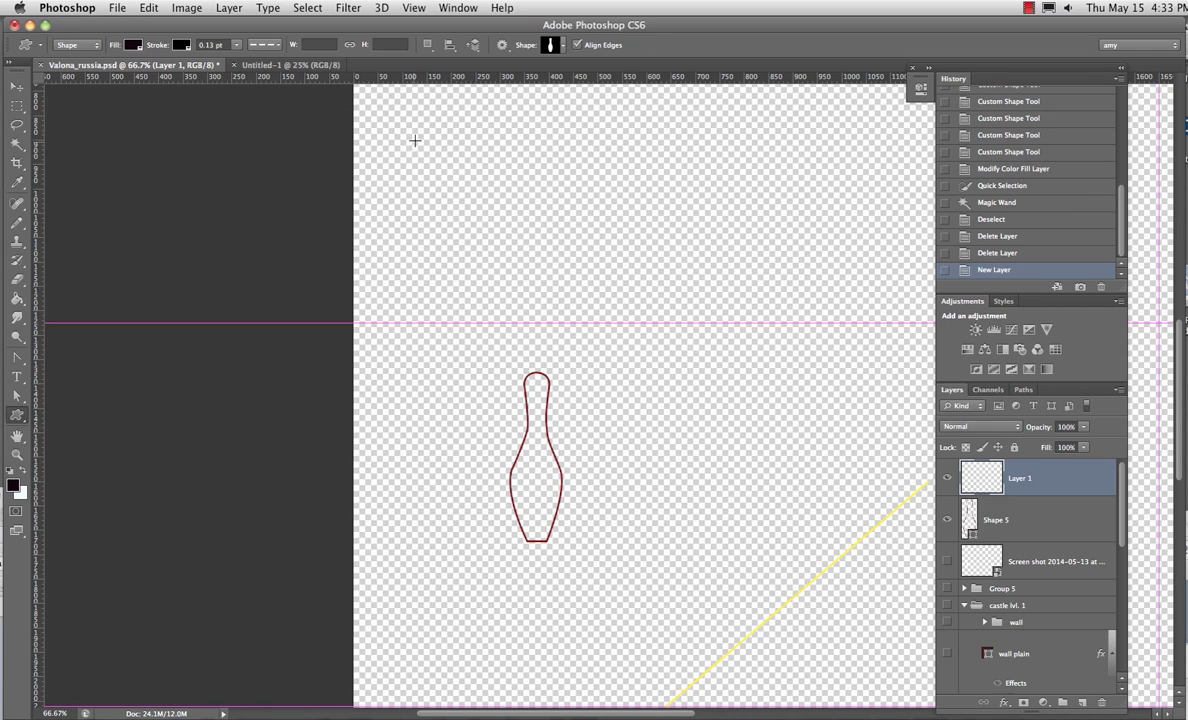
pyautogui.moveTo(415, 140); pyautogui.dragTo(471, 304)
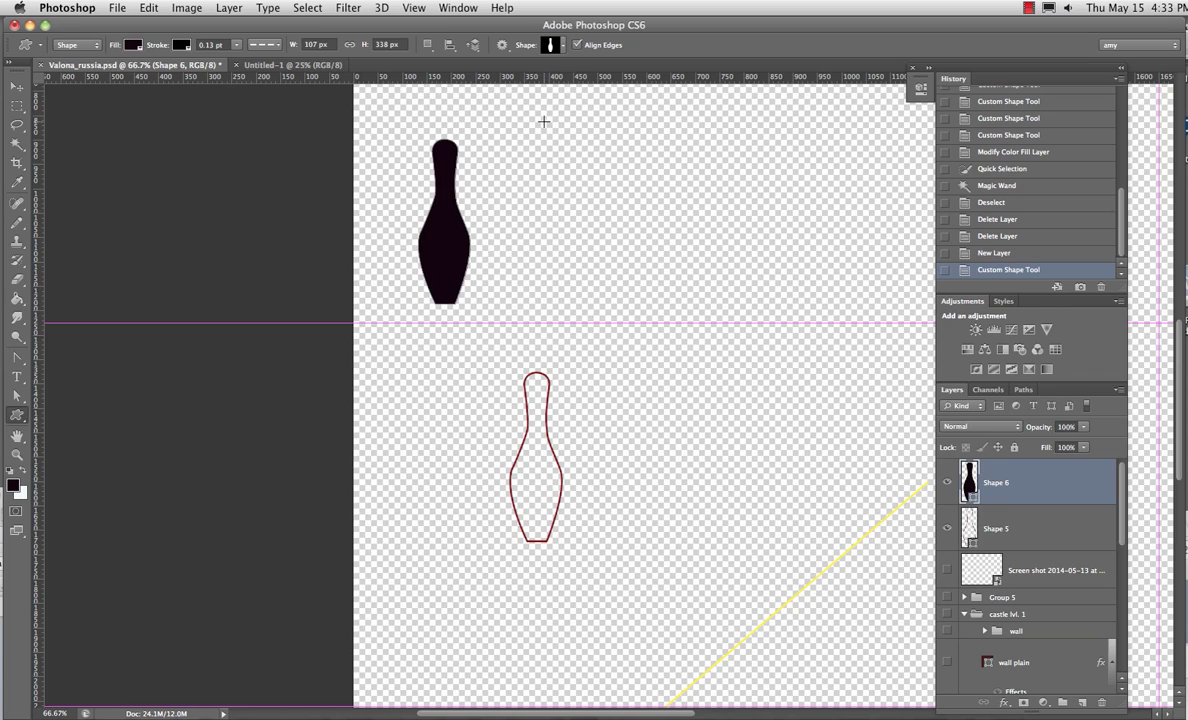
pyautogui.moveTo(507, 110); pyautogui.dragTo(595, 267)
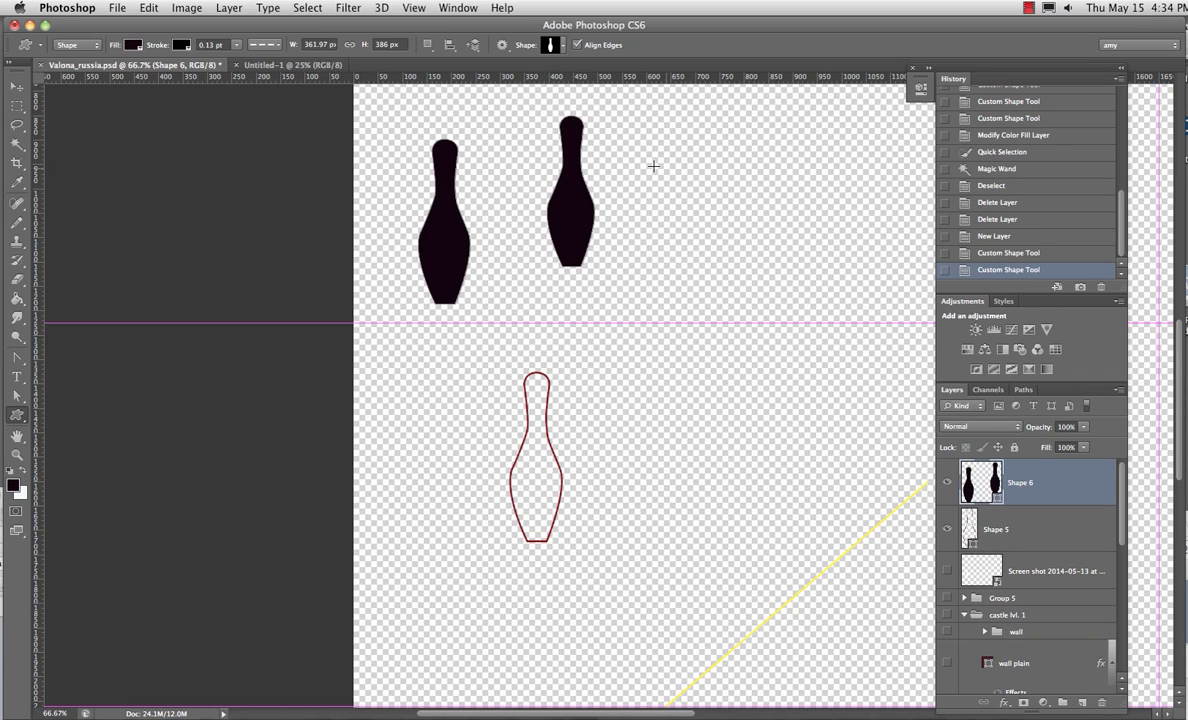
# - Review the geometry, arrangement and alignment options, and set path operation to New Layer
pyautogui.click(502, 46)
pyautogui.click(474, 47)
pyautogui.click(474, 47)
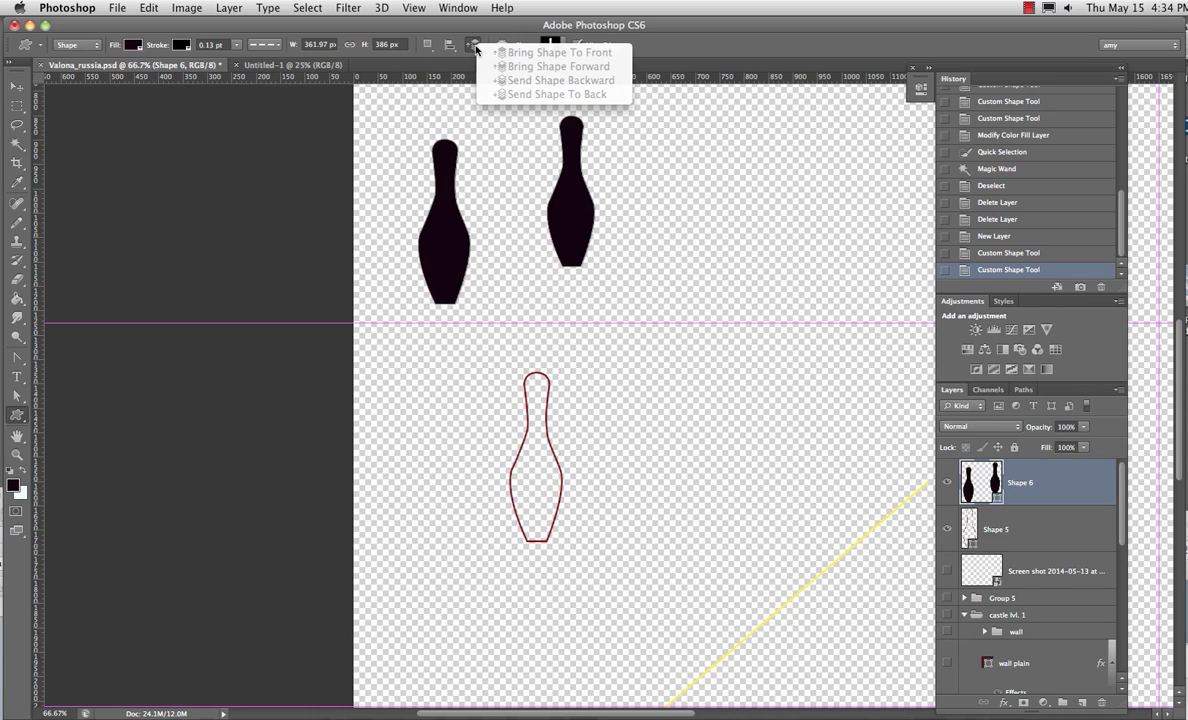
pyautogui.click(449, 47)
pyautogui.click(451, 47)
pyautogui.click(425, 47)
pyautogui.click(425, 47)
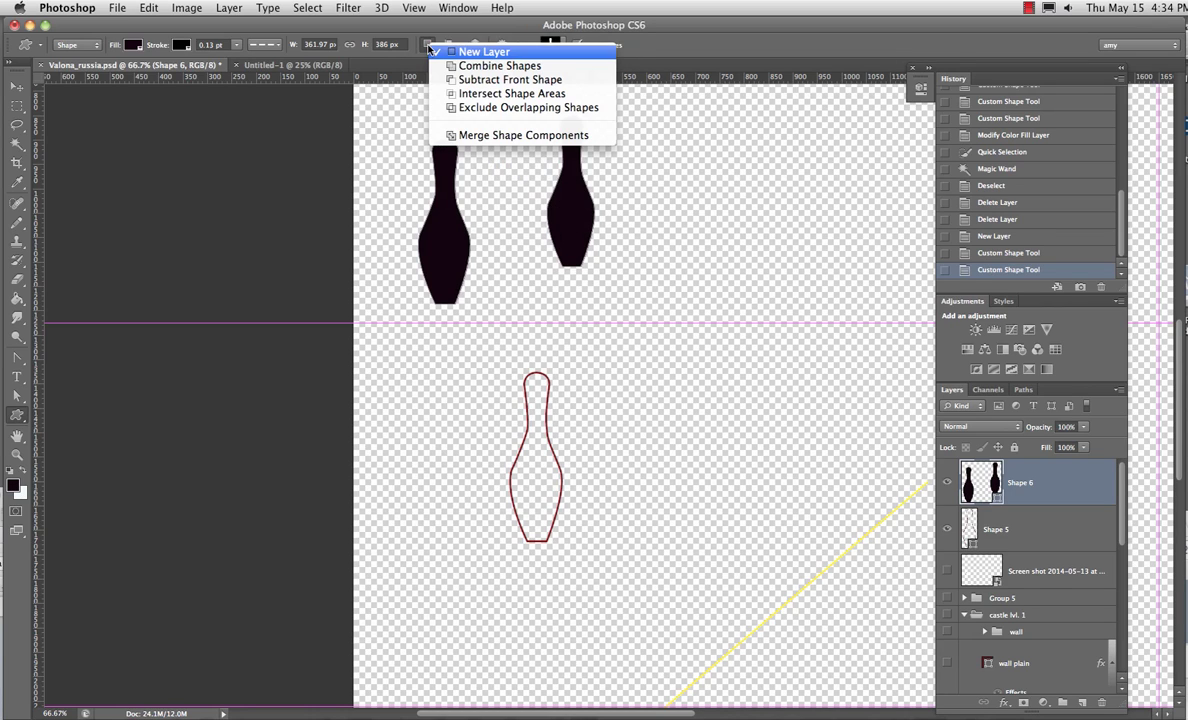
pyautogui.click(493, 54)
# - Draw trial vase and bottle custom shapes across the right side
pyautogui.moveTo(665, 157); pyautogui.dragTo(745, 316)
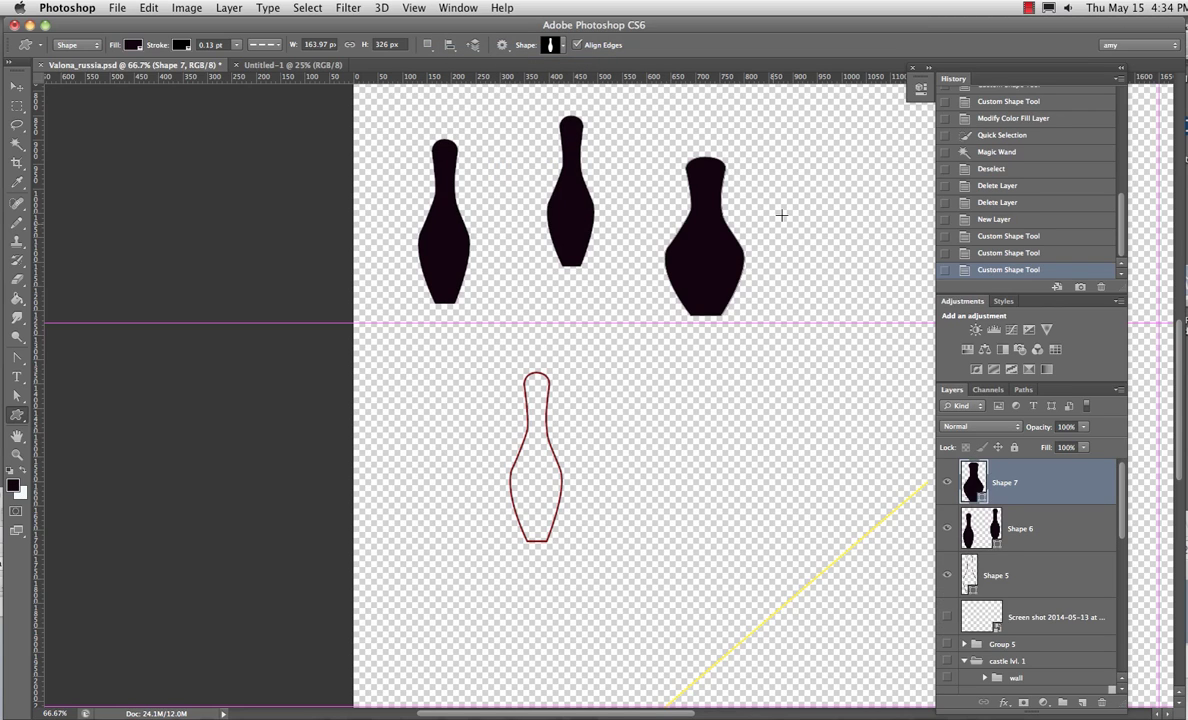
pyautogui.moveTo(810, 163); pyautogui.dragTo(832, 272)
pyautogui.moveTo(816, 587); pyautogui.dragTo(712, 422)
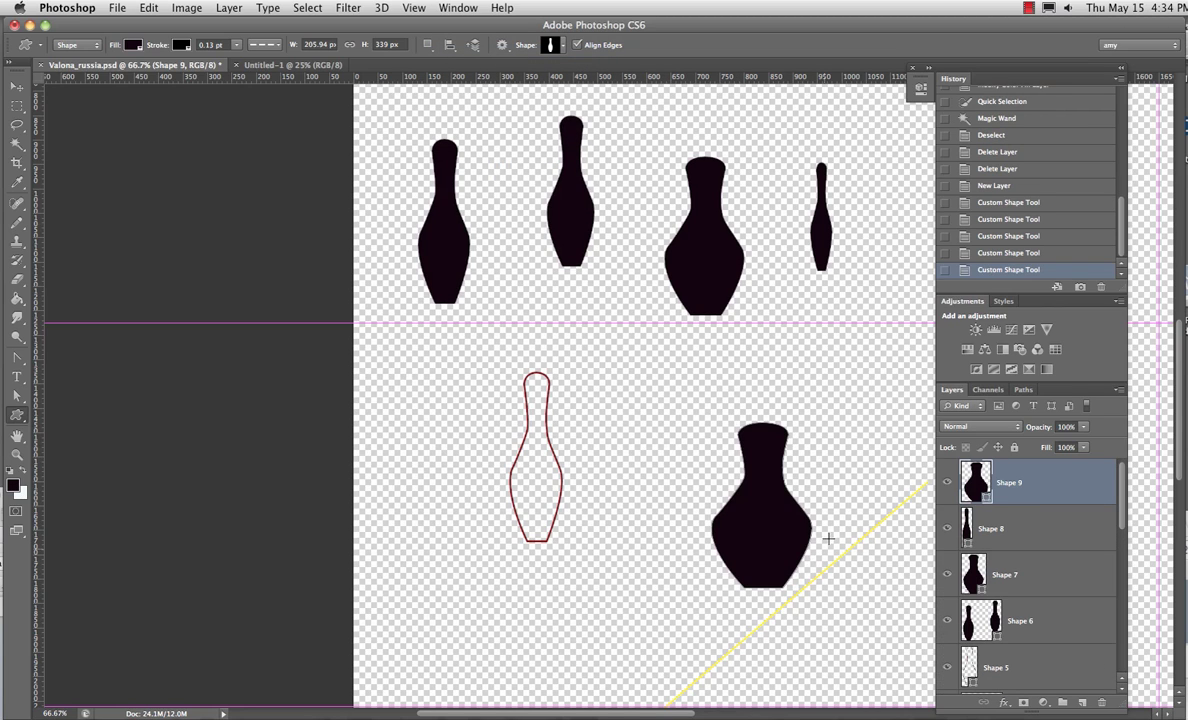
# - Revert History to the New Layer step and keep path operation on New Layer
pyautogui.click(999, 187)
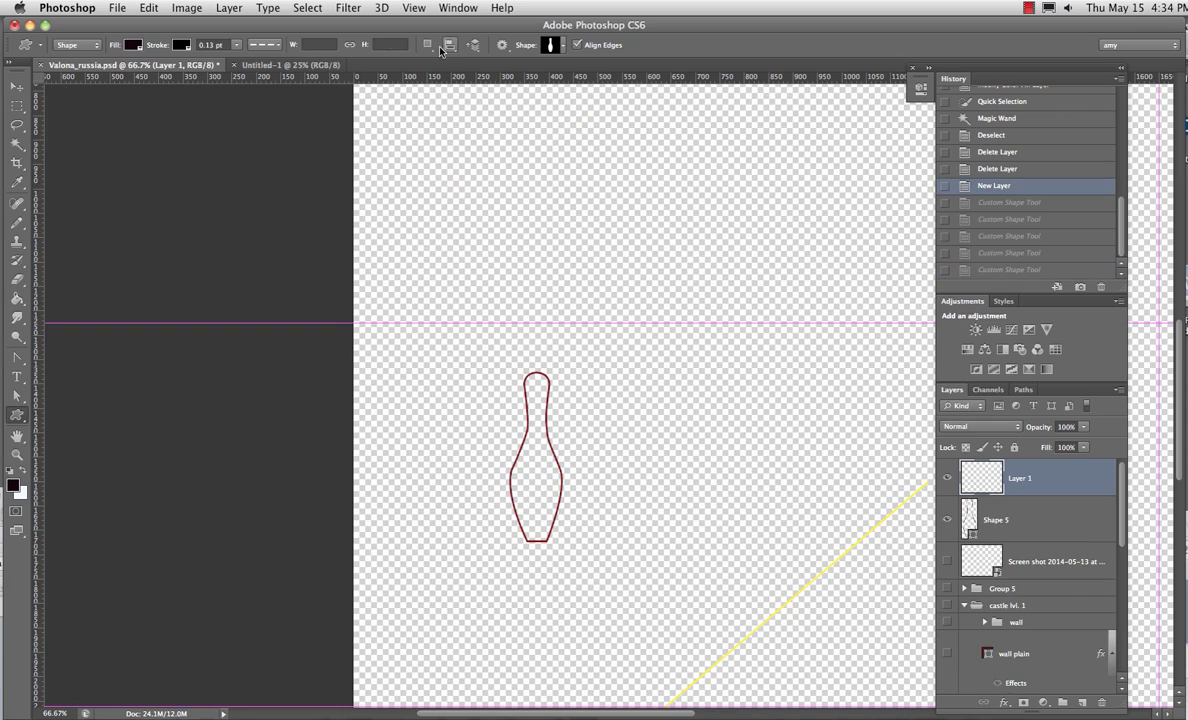
pyautogui.click(427, 45)
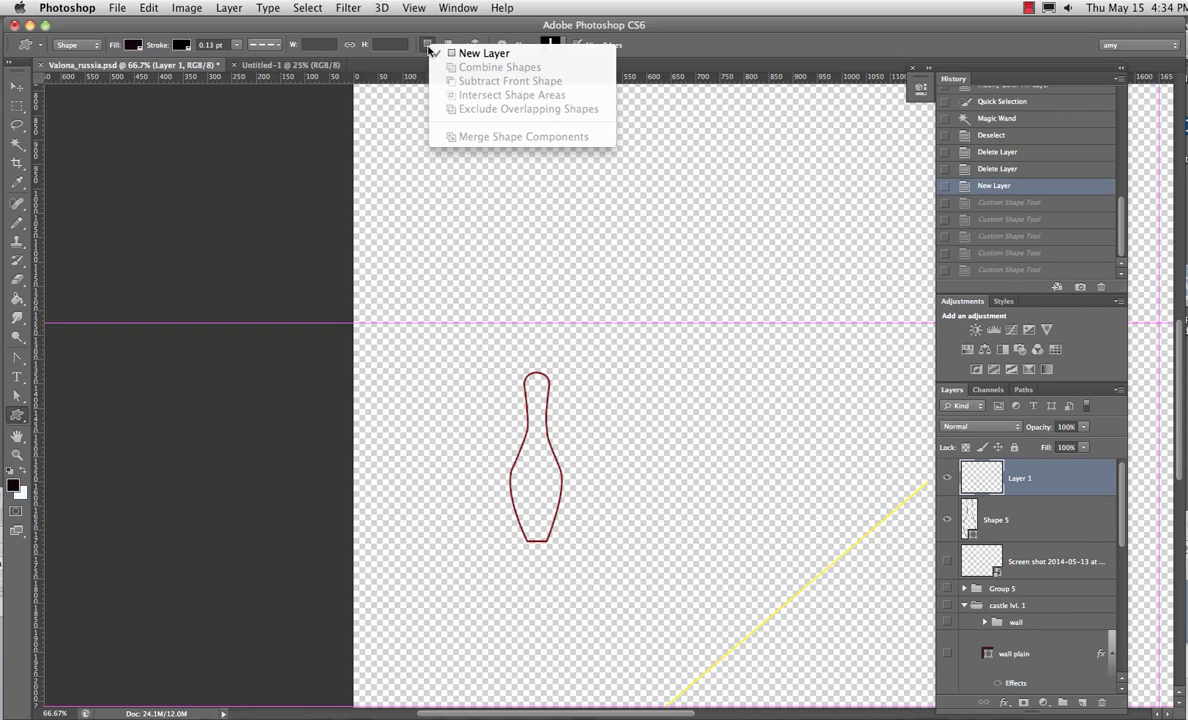
pyautogui.click(487, 54)
# - Draw three black bowling pins across the upper canvas, undoing one misplaced pin
pyautogui.moveTo(556, 172); pyautogui.dragTo(606, 330)
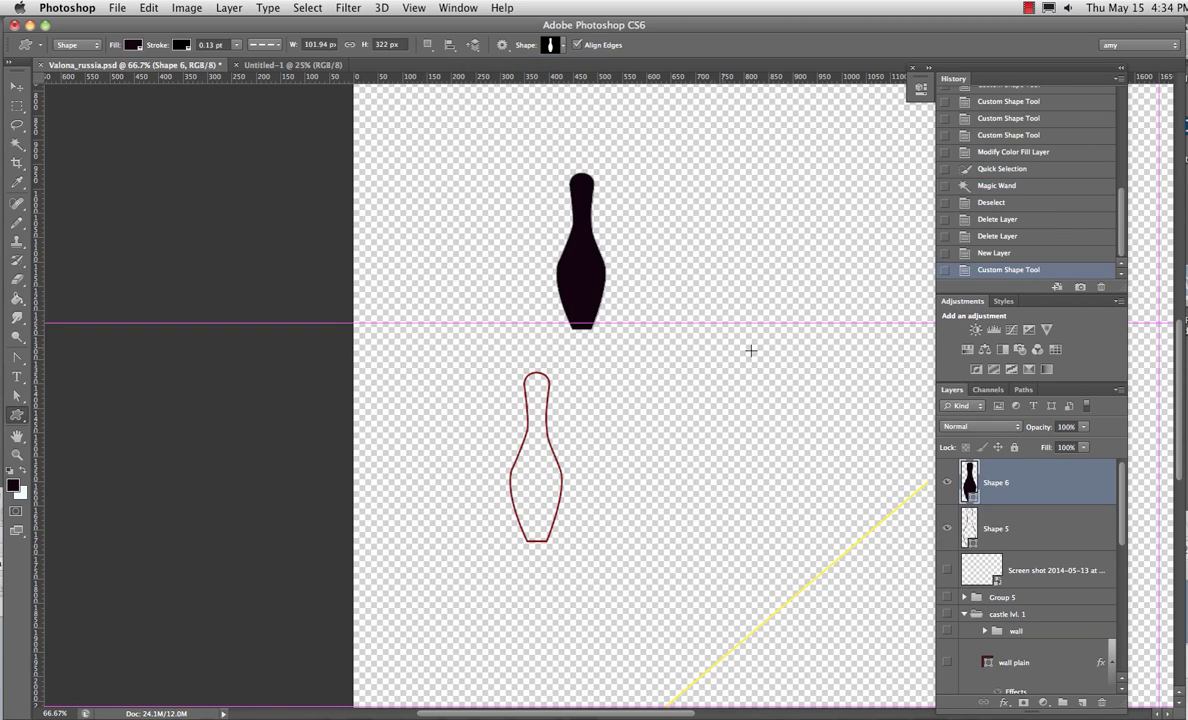
pyautogui.moveTo(723, 298); pyautogui.dragTo(773, 460)
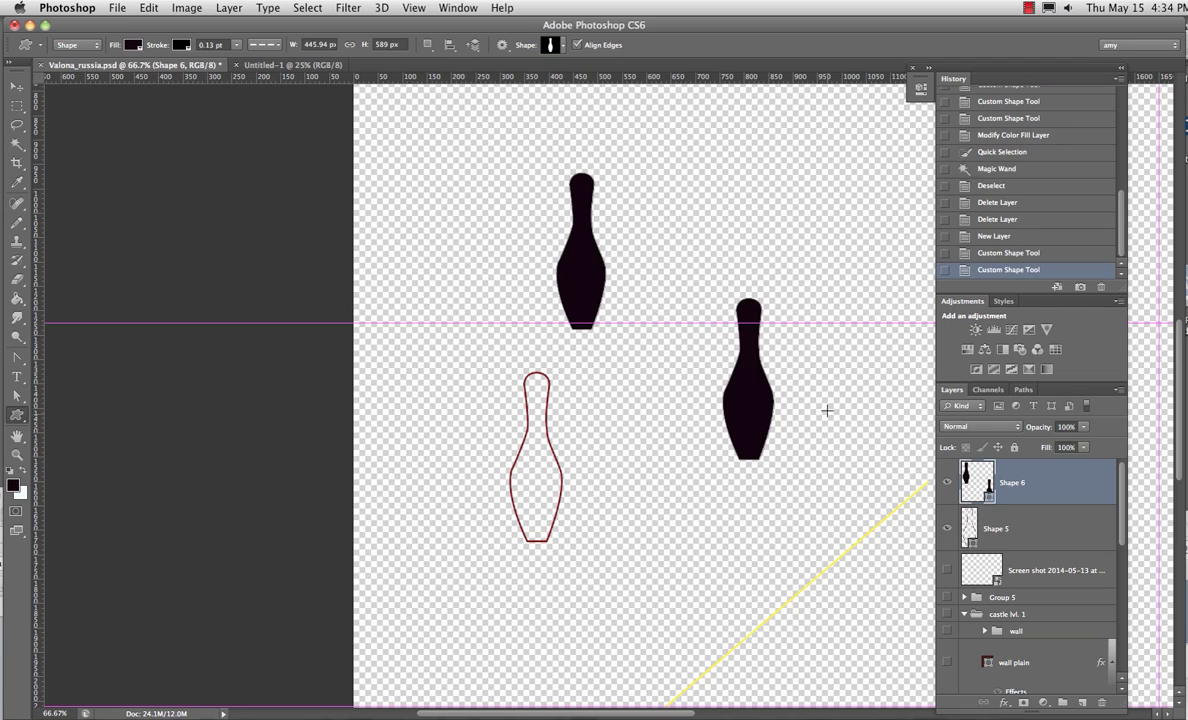
pyautogui.click(1025, 254)
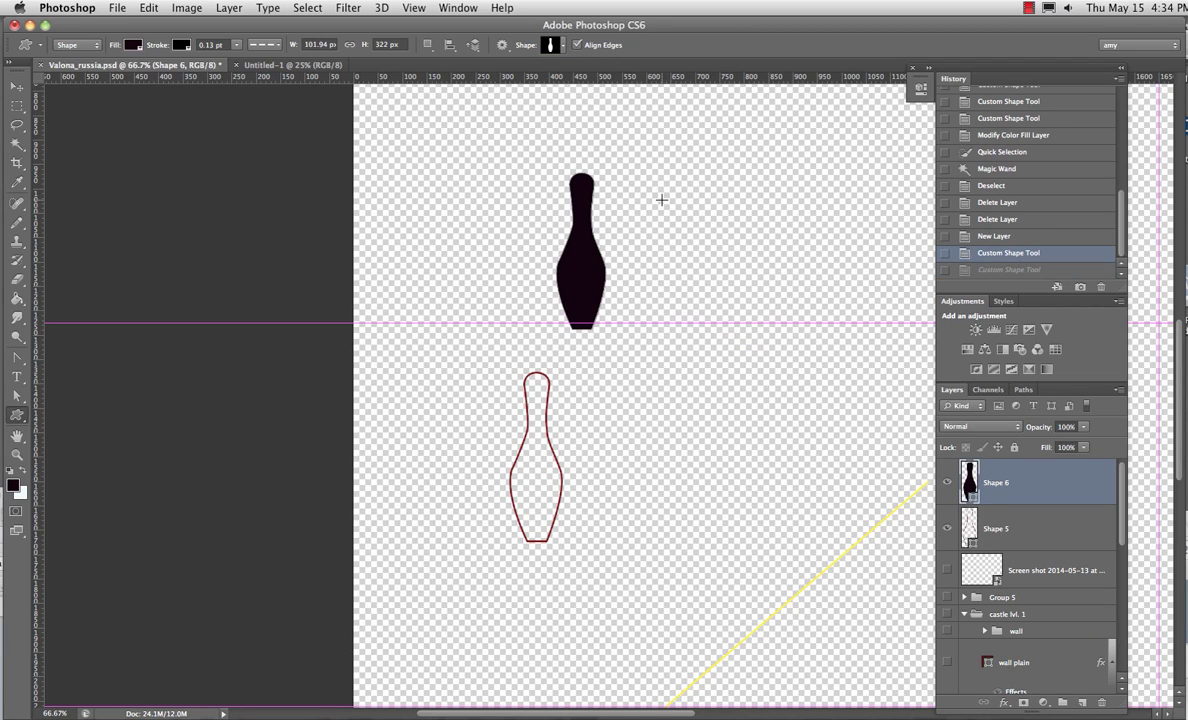
pyautogui.moveTo(668, 185); pyautogui.dragTo(752, 427)
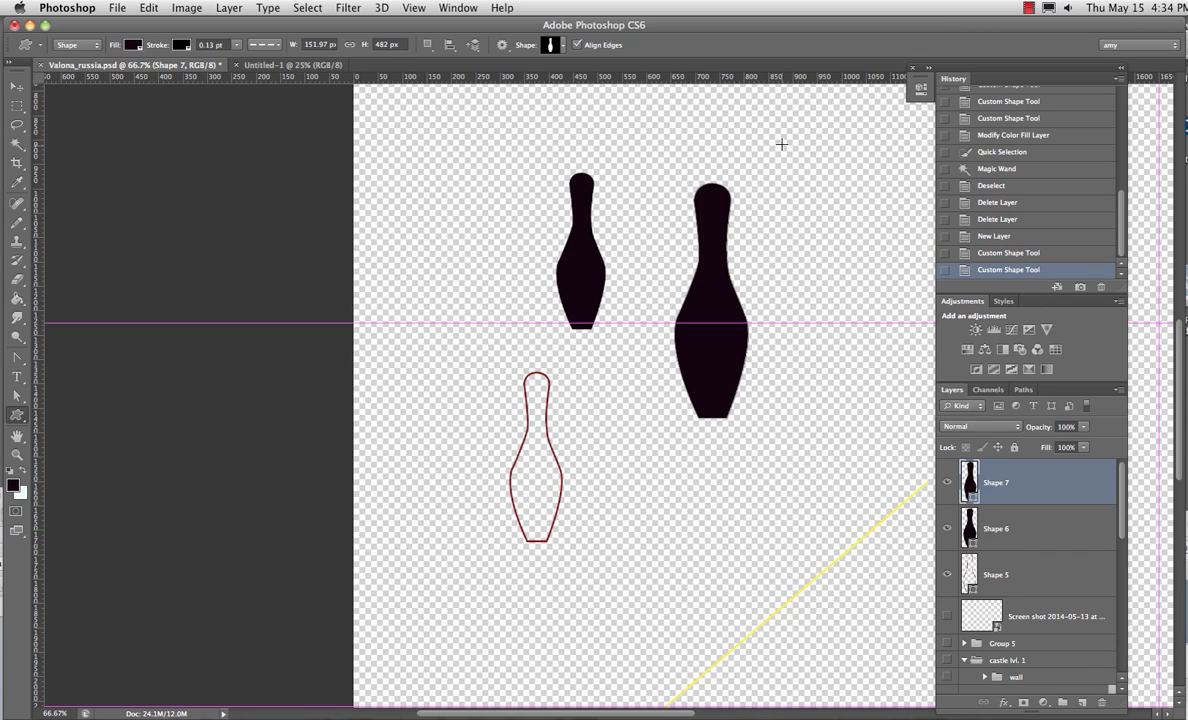
pyautogui.moveTo(781, 144); pyautogui.dragTo(860, 394)
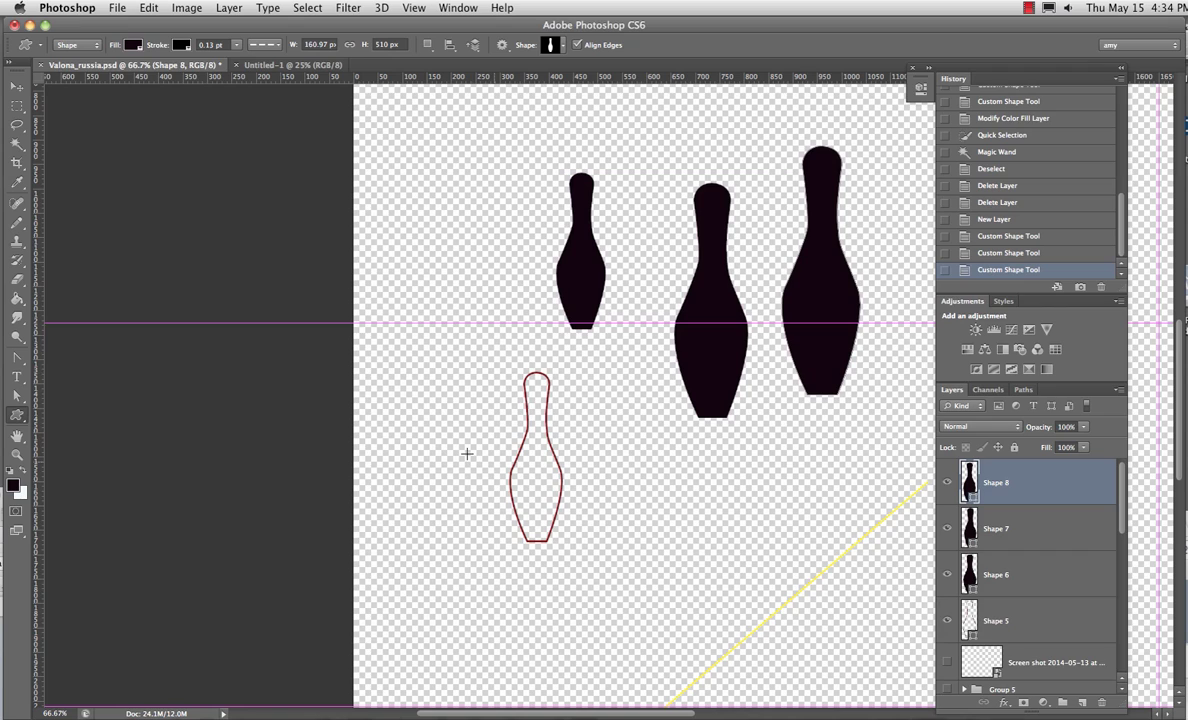
# - Draw a lower row of five smaller bowling pins around the red outline
pyautogui.moveTo(390, 415); pyautogui.dragTo(434, 558)
pyautogui.moveTo(464, 433); pyautogui.dragTo(505, 563)
pyautogui.moveTo(588, 433); pyautogui.dragTo(621, 532)
pyautogui.moveTo(678, 444); pyautogui.dragTo(703, 525)
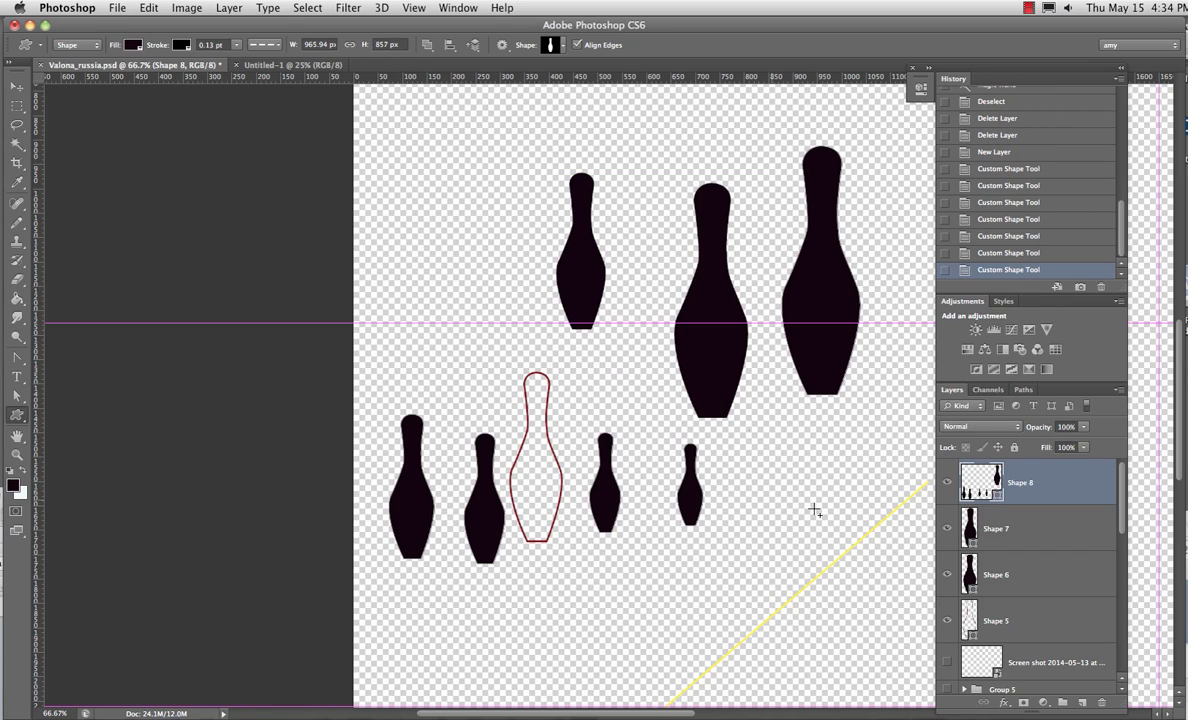
pyautogui.moveTo(749, 430); pyautogui.dragTo(776, 509)
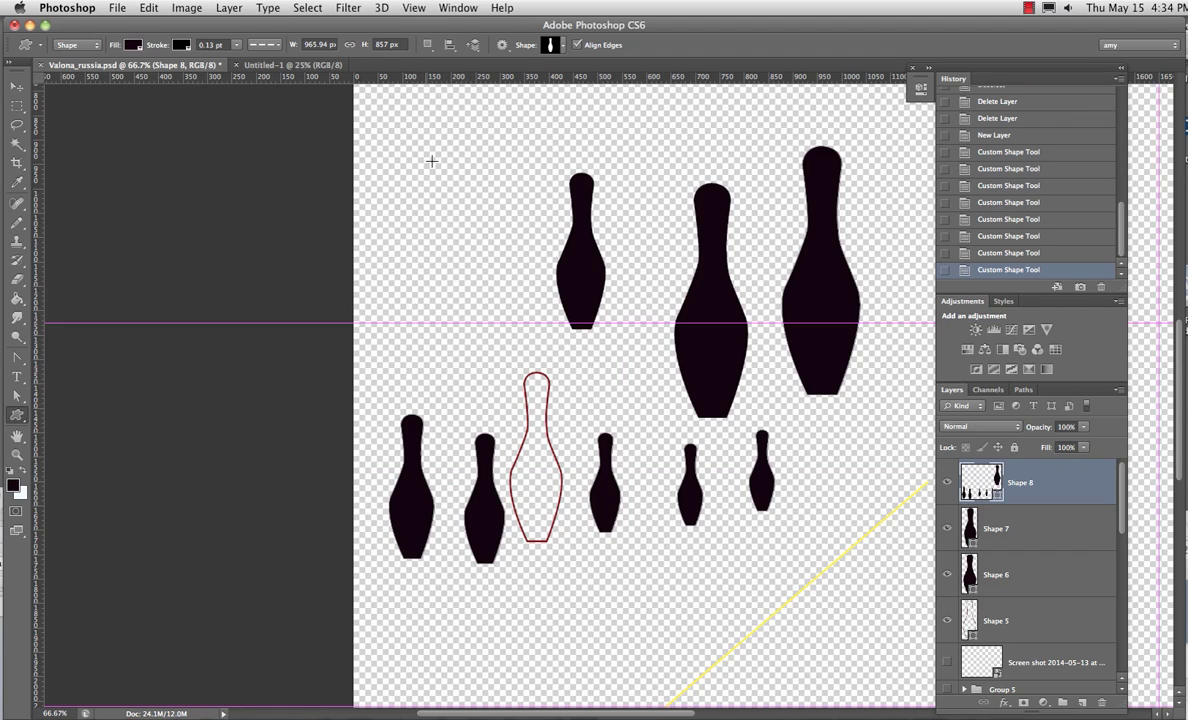
# - Draw two large bowling pins at the upper left as Shape 9 and Shape 10
pyautogui.moveTo(398, 146); pyautogui.dragTo(490, 366)
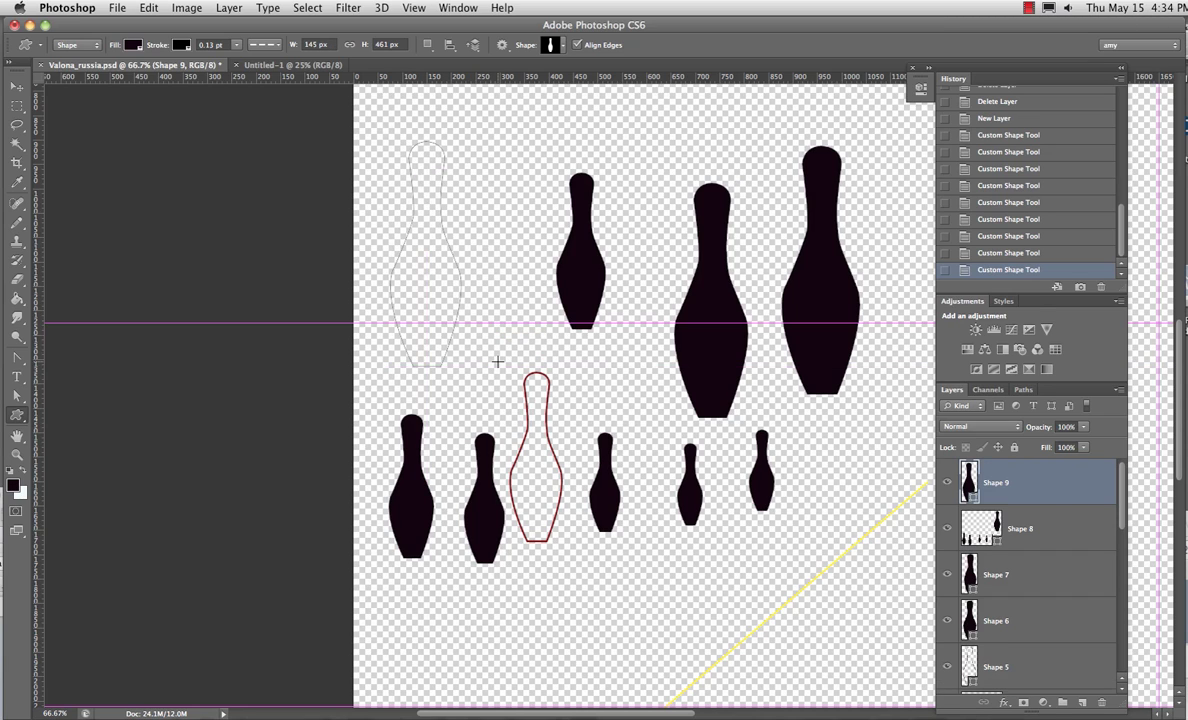
pyautogui.moveTo(479, 194); pyautogui.dragTo(548, 370)
pyautogui.moveTo(548, 378); pyautogui.dragTo(549, 381)
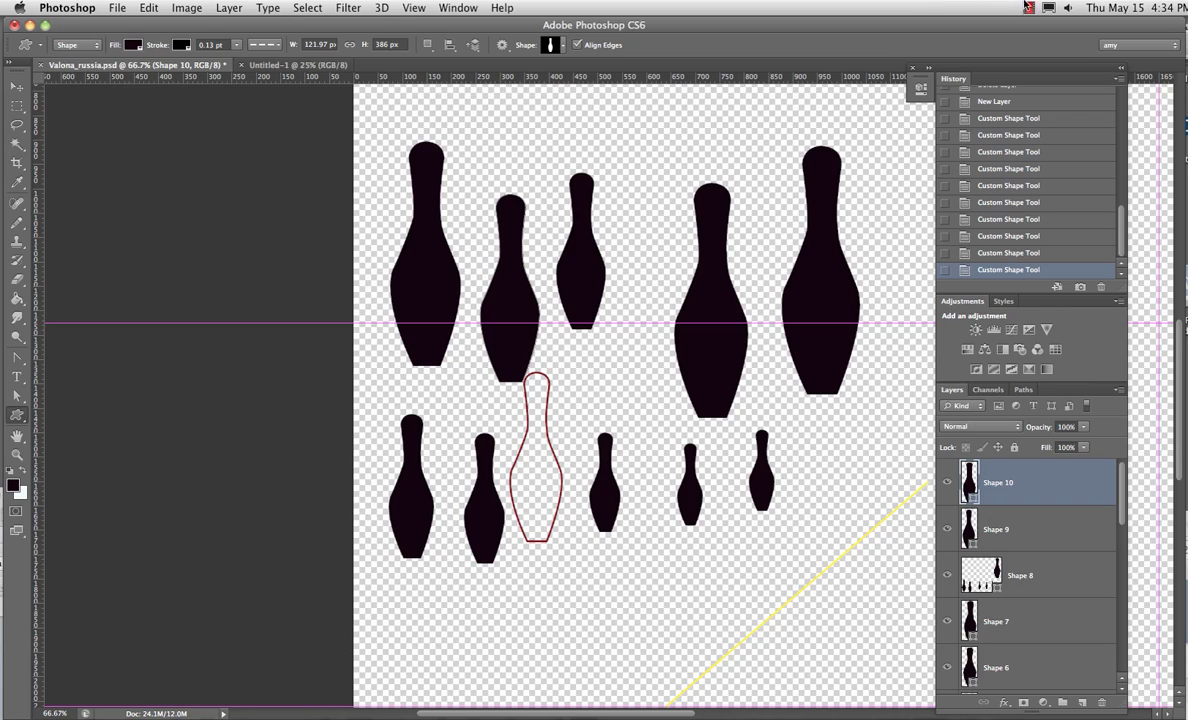
pyautogui.click(1028, 7)
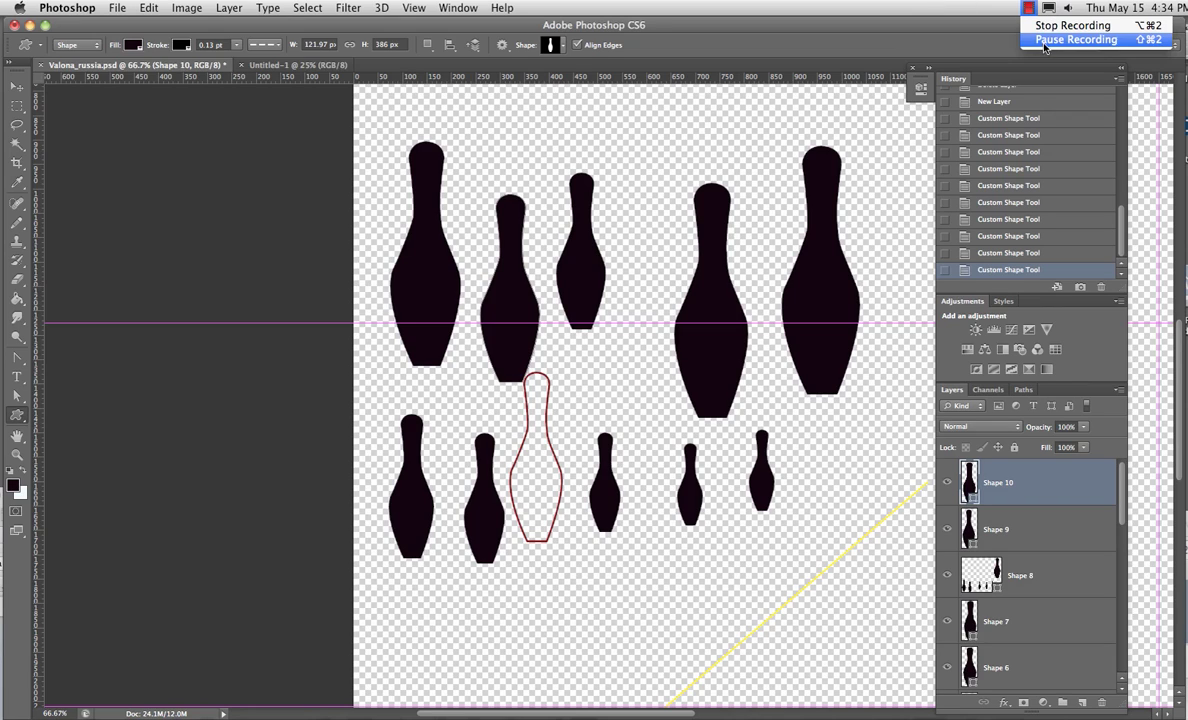